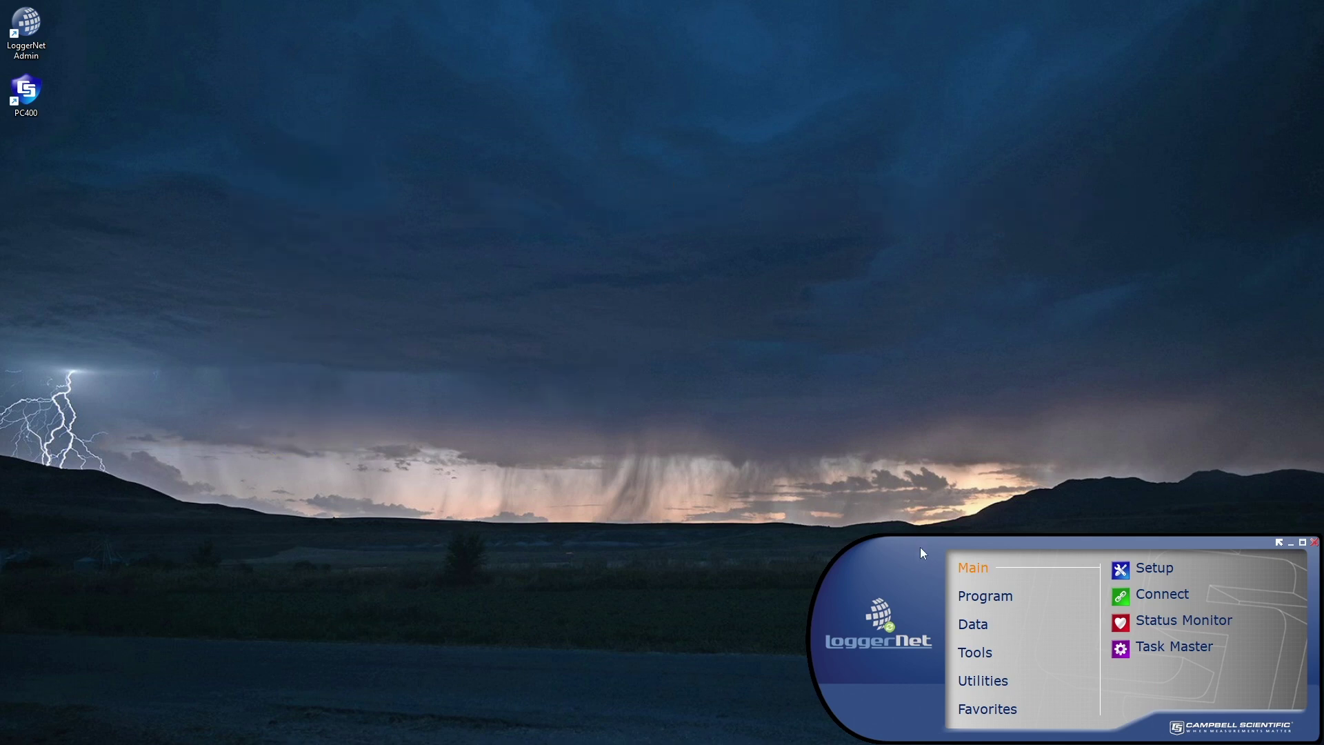
Step: Launch Short Cut from LoggerNet and start a new program with the CR1000X Series
{"action": "left_click", "coordinate": [978, 592]}
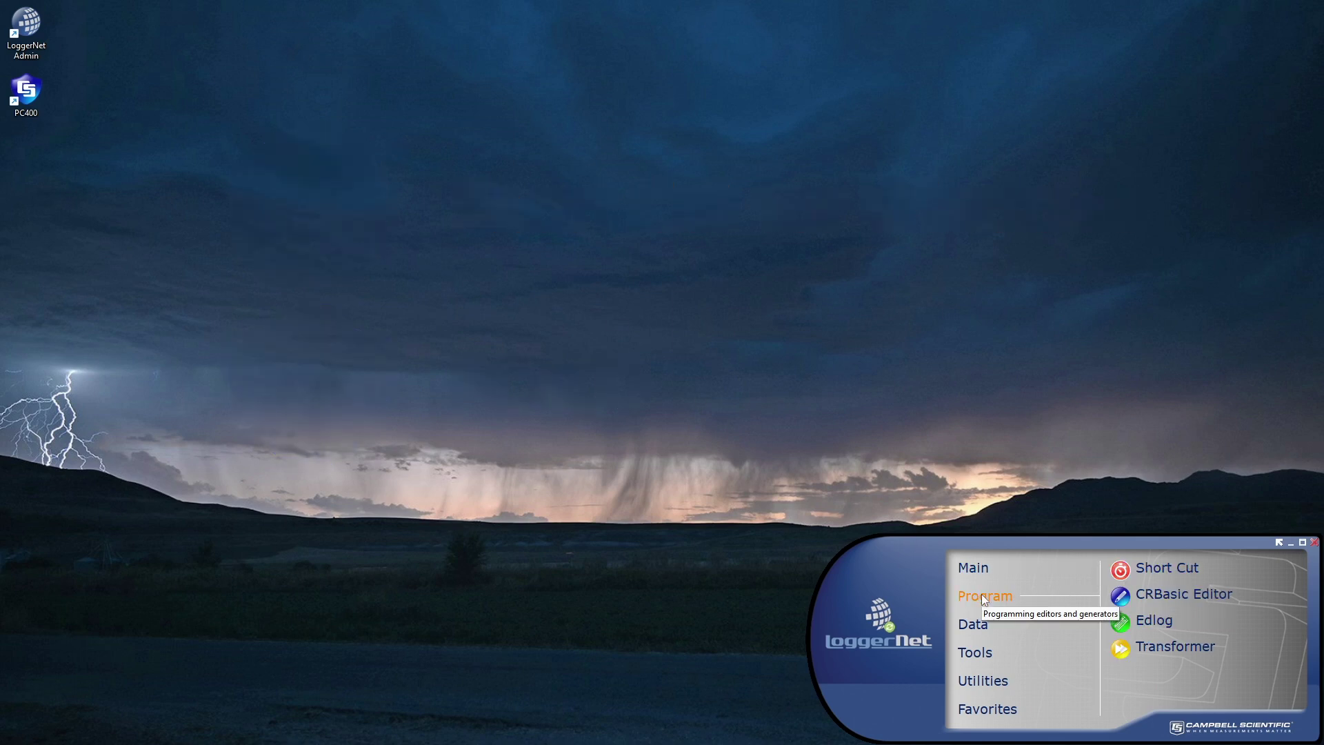
{"action": "left_click", "coordinate": [1123, 573]}
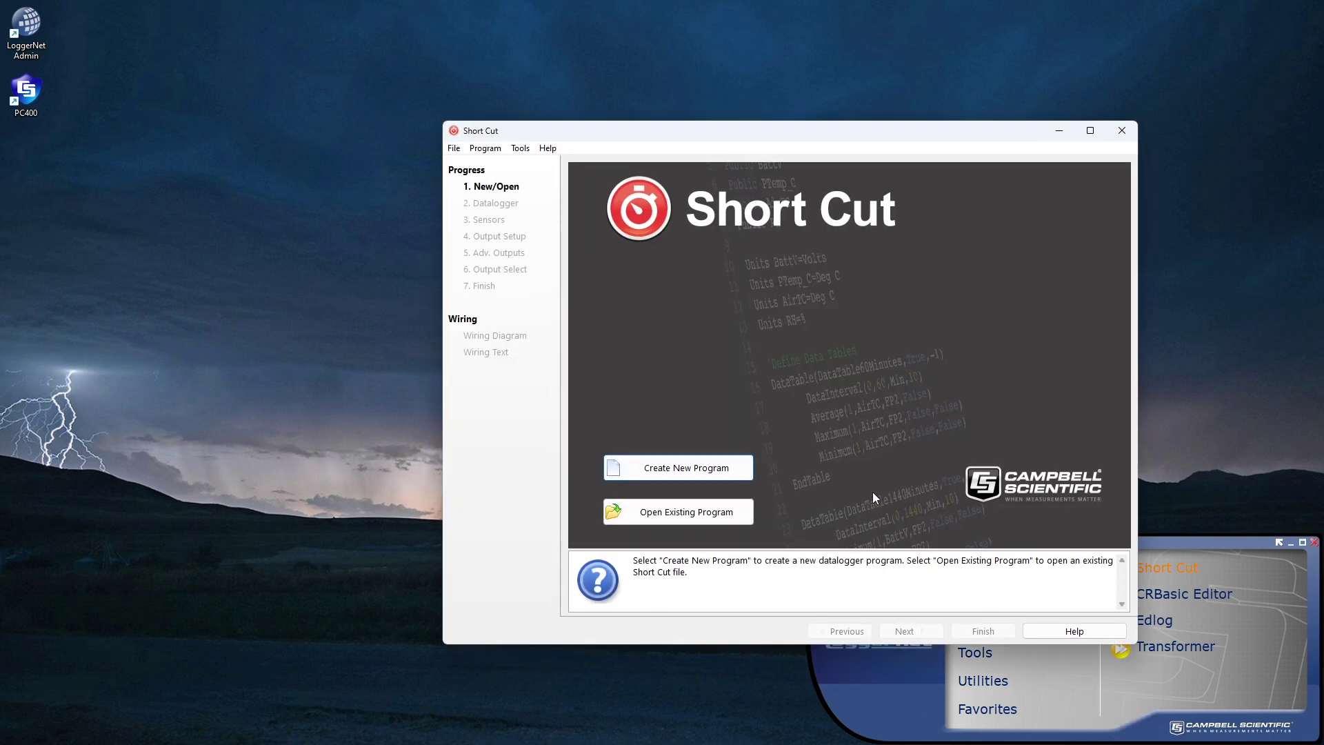
{"action": "left_click", "coordinate": [708, 474]}
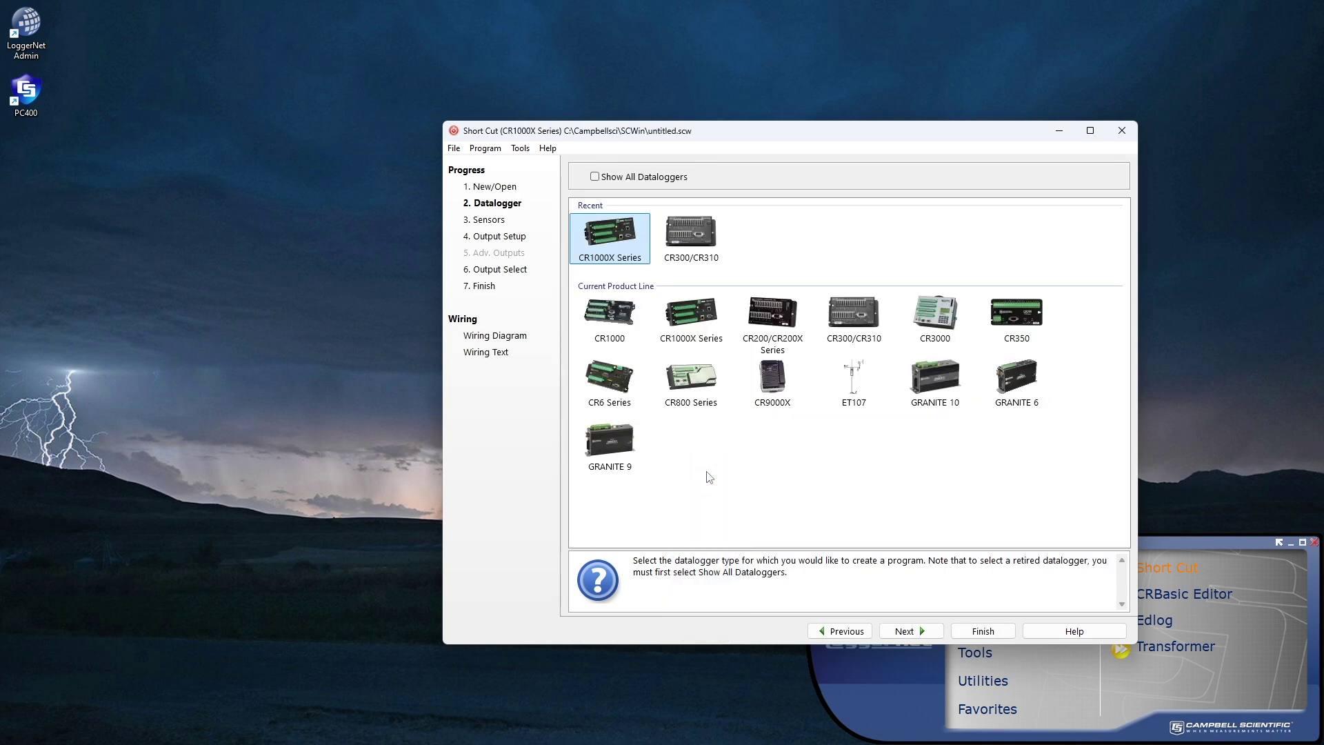
{"action": "left_click", "coordinate": [624, 243]}
Step: Select the CR1000X Series and keep 60 Hz Noise Rejection as the first notch frequency
{"action": "left_click", "coordinate": [623, 243]}
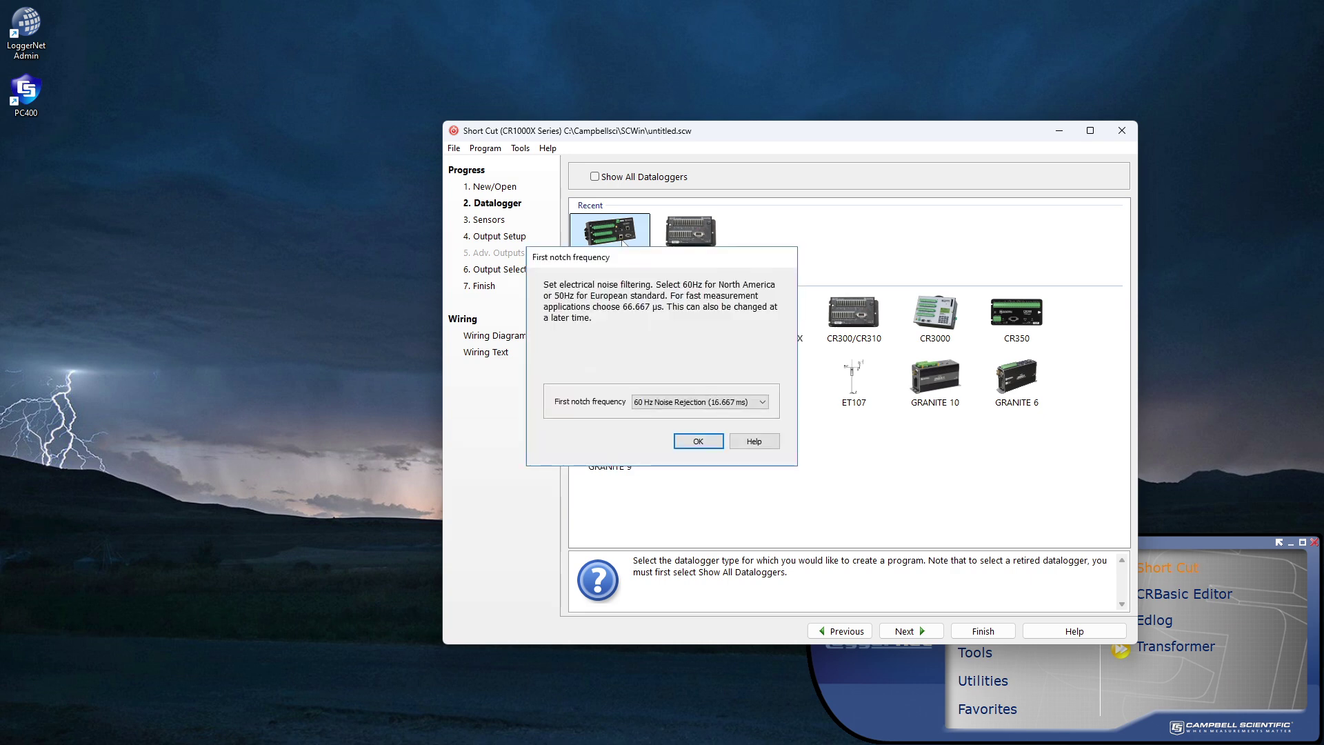
{"action": "left_click", "coordinate": [761, 402]}
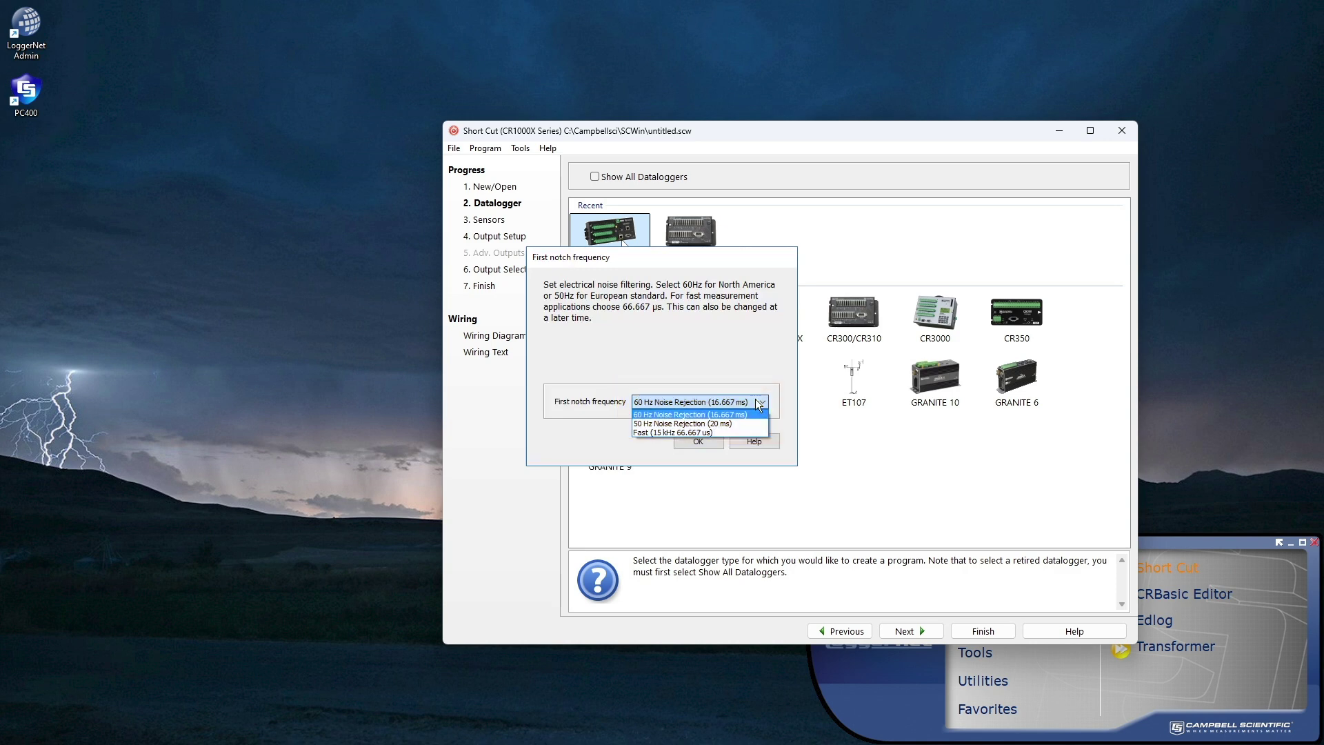
{"action": "left_click", "coordinate": [710, 432]}
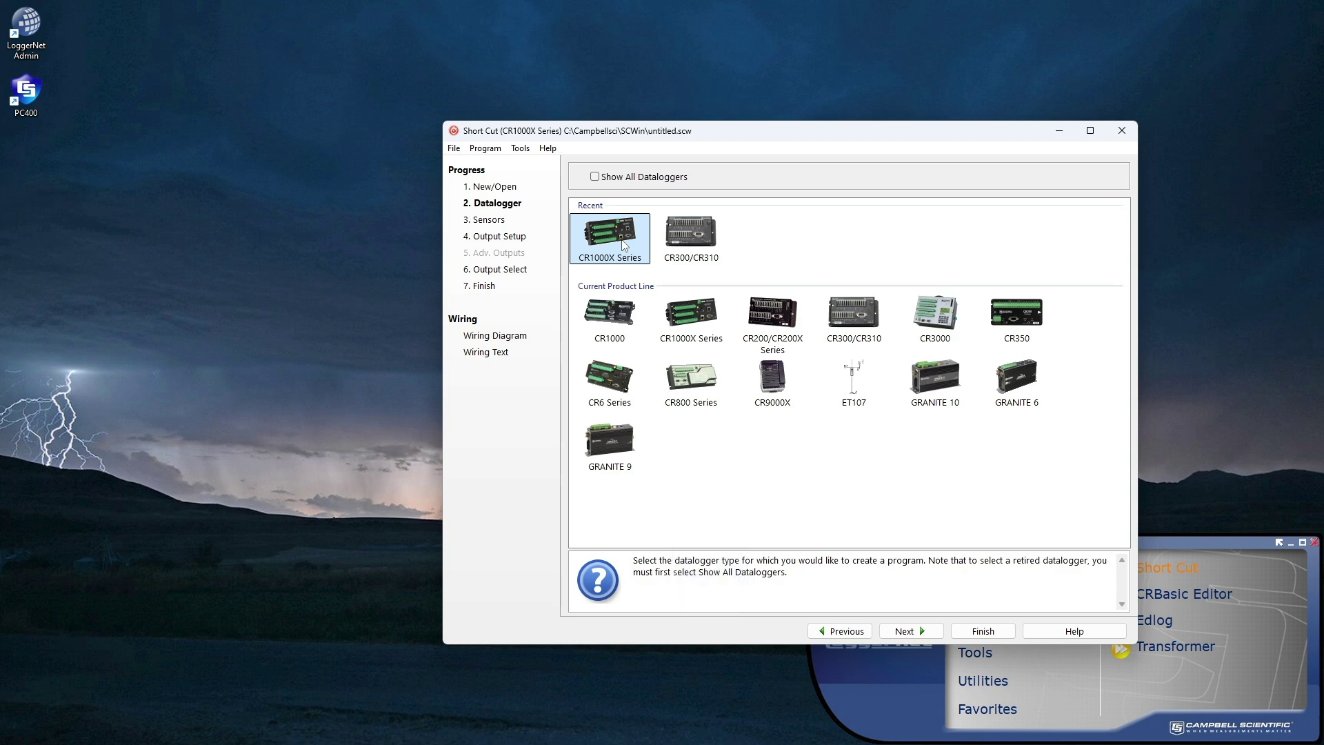
{"action": "left_click", "coordinate": [485, 148]}
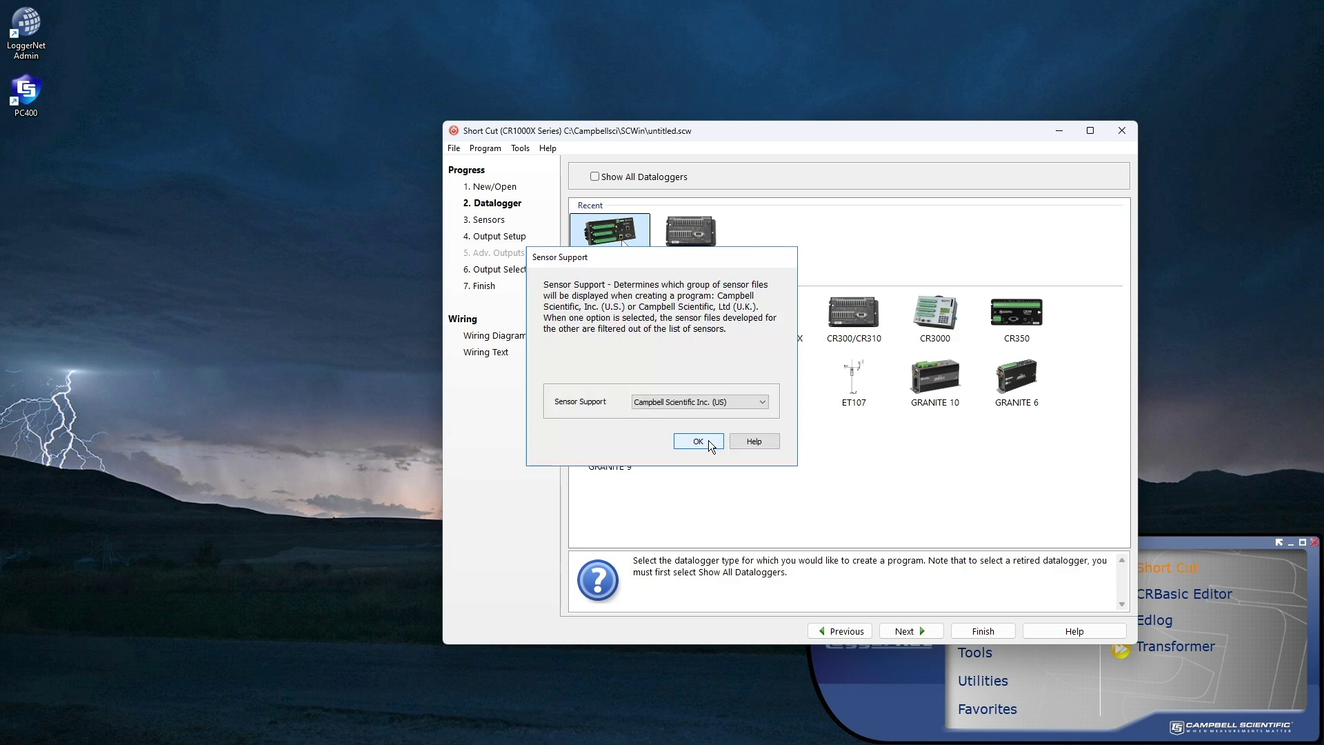
Step: Keep Campbell Scientific Inc. (US) sensor support and confirm it under Program > Sensor Support
{"action": "left_click", "coordinate": [762, 401]}
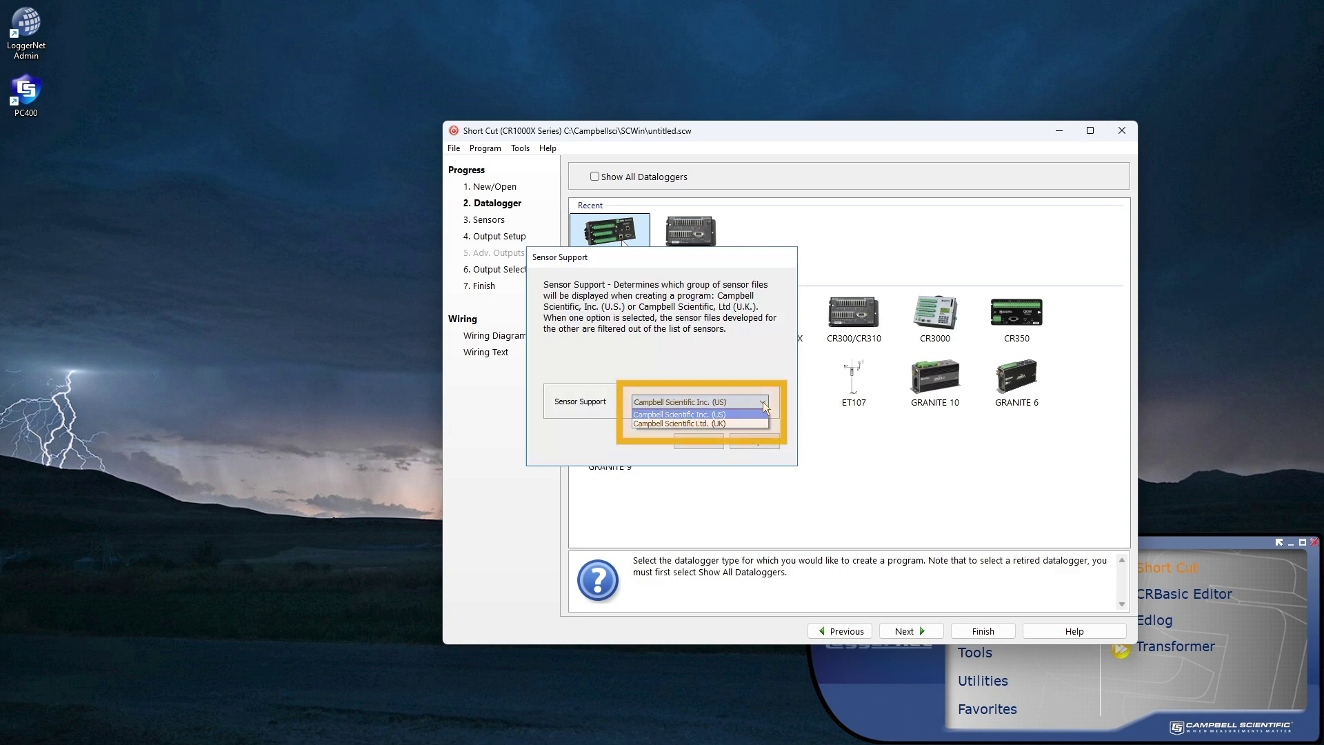
{"action": "left_click", "coordinate": [706, 438]}
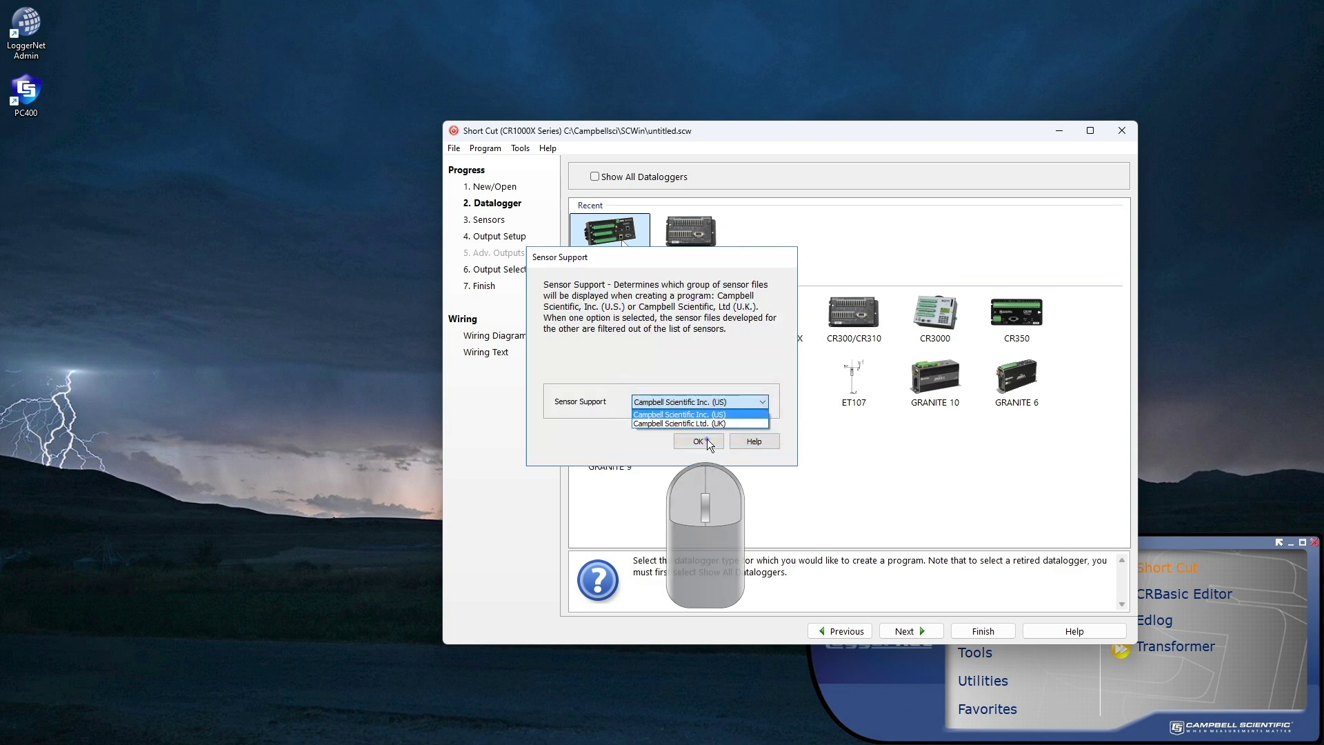
{"action": "left_click", "coordinate": [484, 148]}
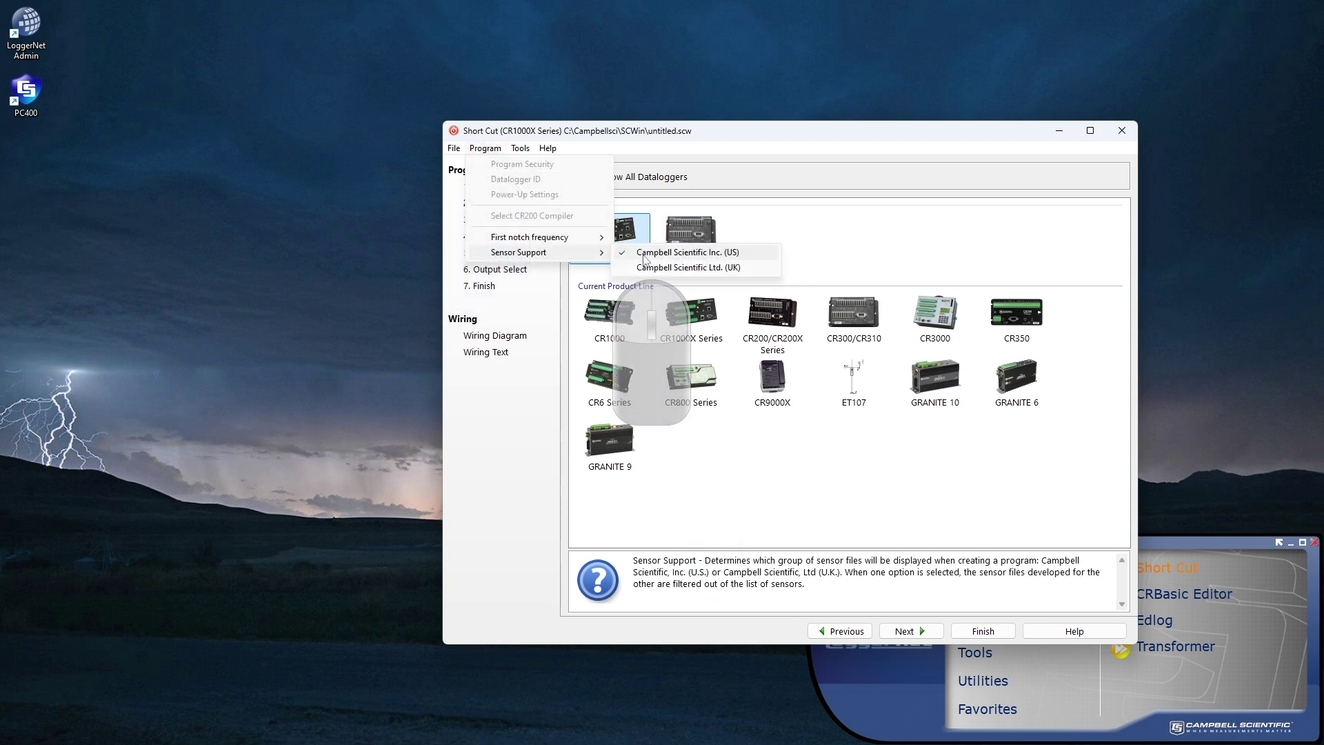
{"action": "left_click", "coordinate": [654, 259]}
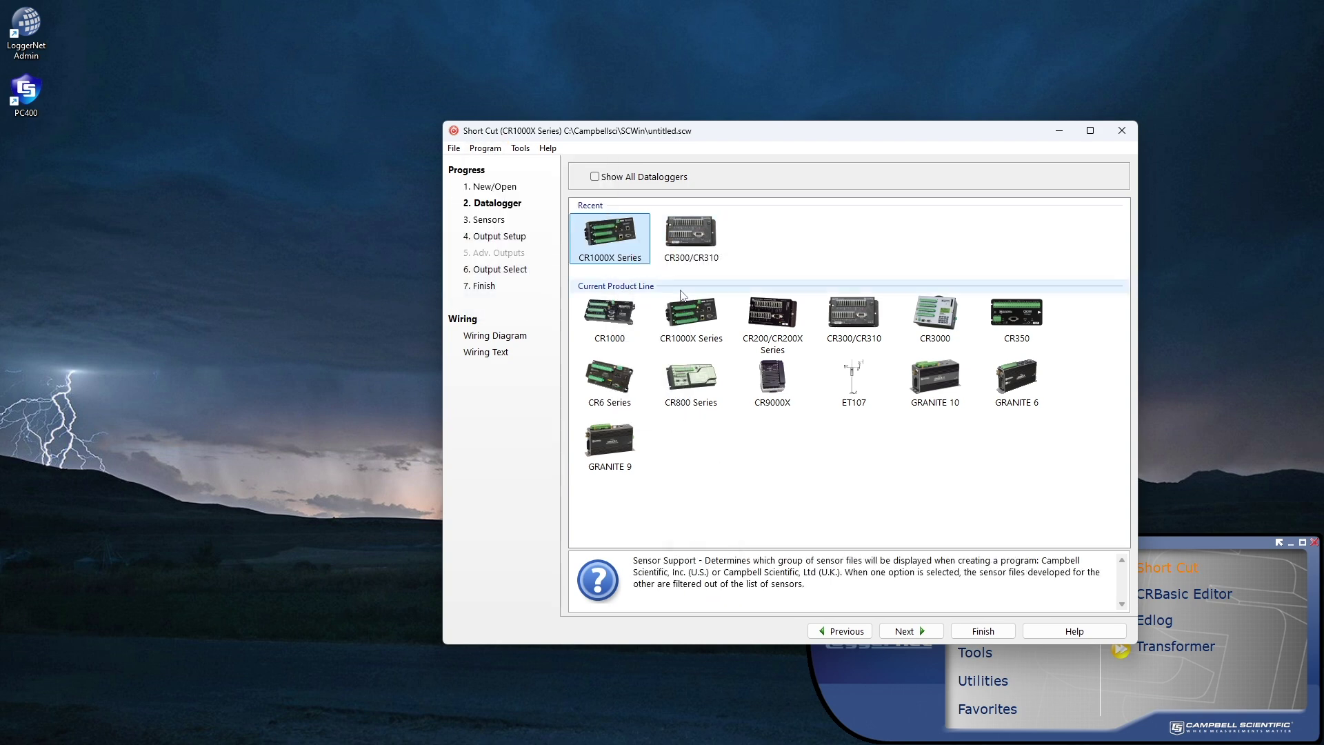
Step: Advance to Sensors and select Type T Thermocouple from the Temperature folder
{"action": "left_click", "coordinate": [905, 631]}
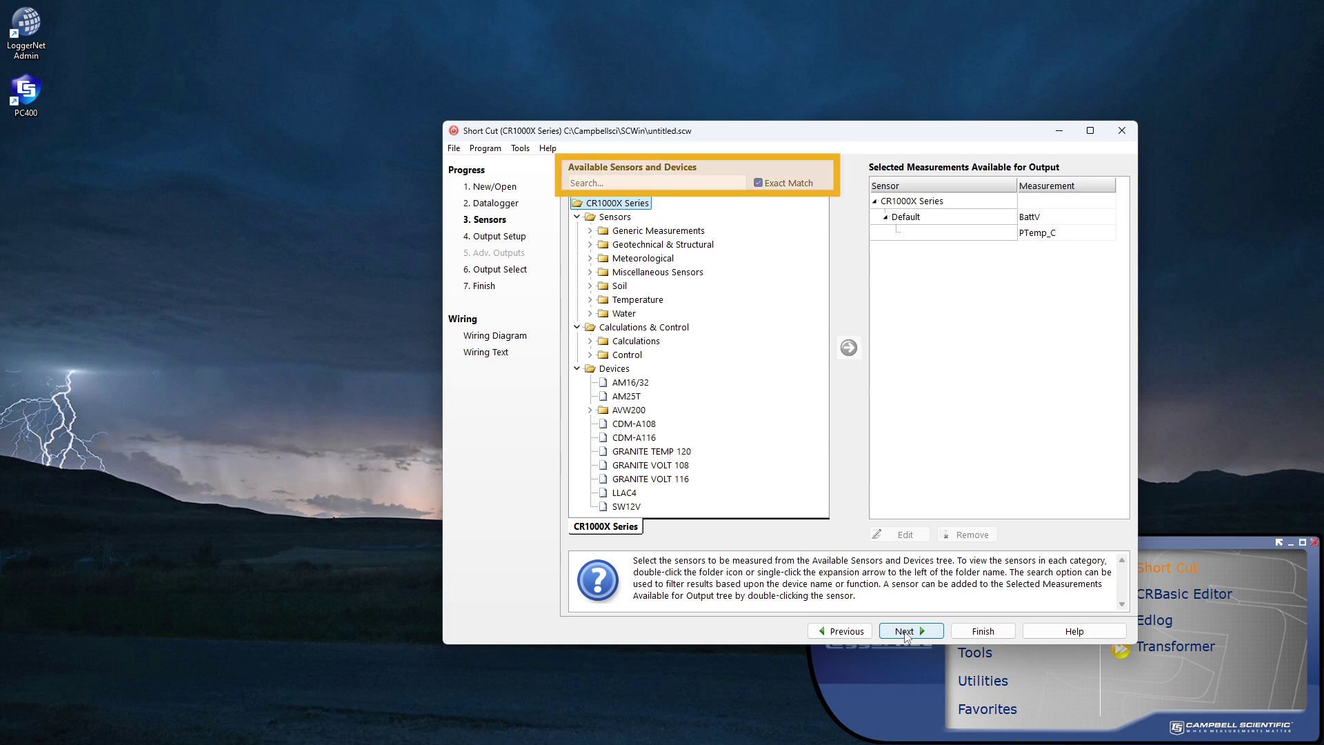
{"action": "left_click", "coordinate": [589, 302]}
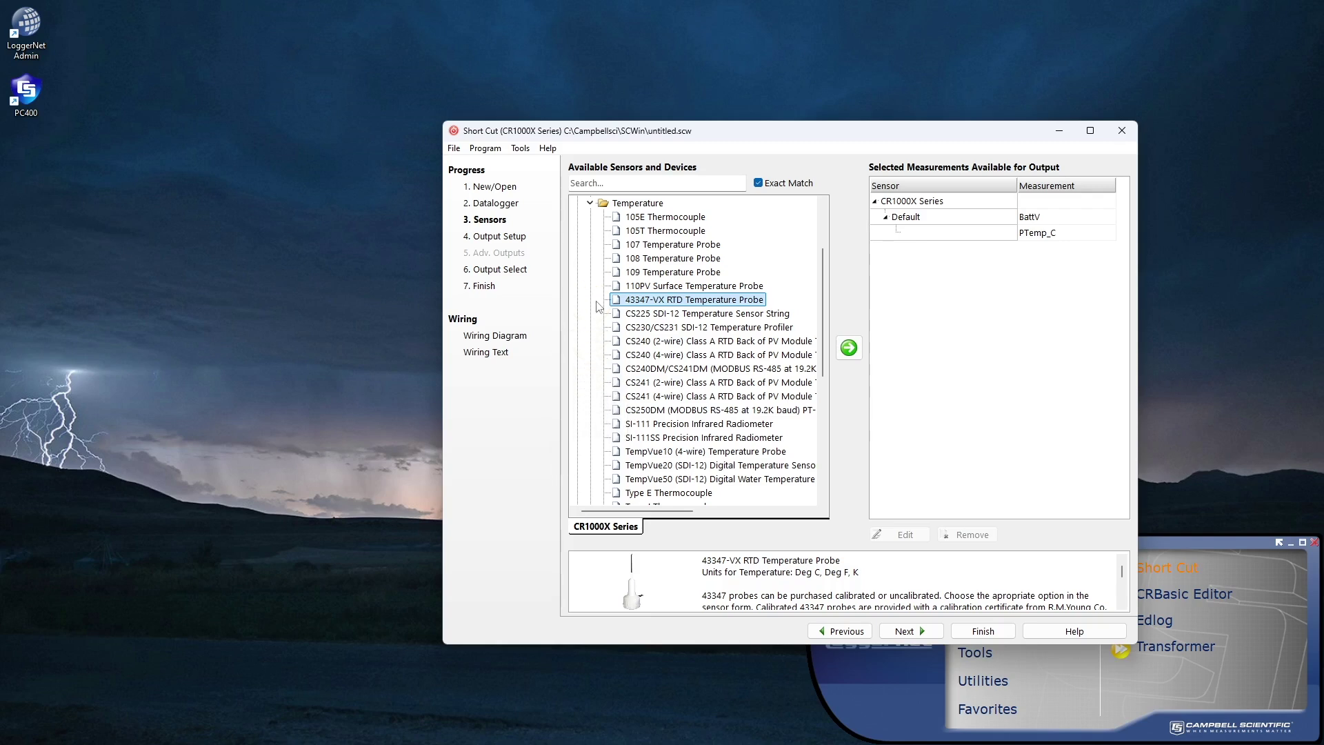
{"action": "scroll", "coordinate": [597, 306], "scroll_direction": "down", "scroll_amount": 3}
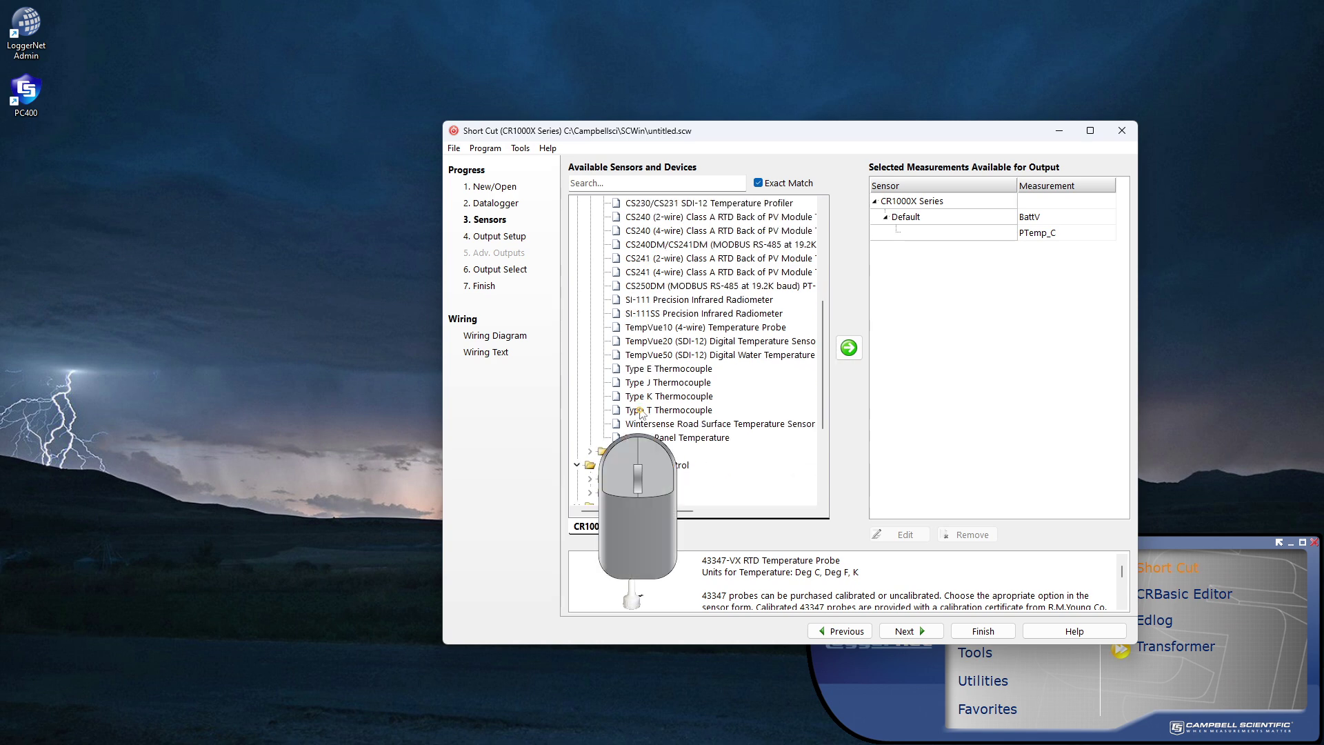
{"action": "left_click", "coordinate": [641, 412]}
Step: Add one Type T thermocouple (Temp_C) referenced to PTemp_C and show its Wiring Text
{"action": "left_click", "coordinate": [849, 348]}
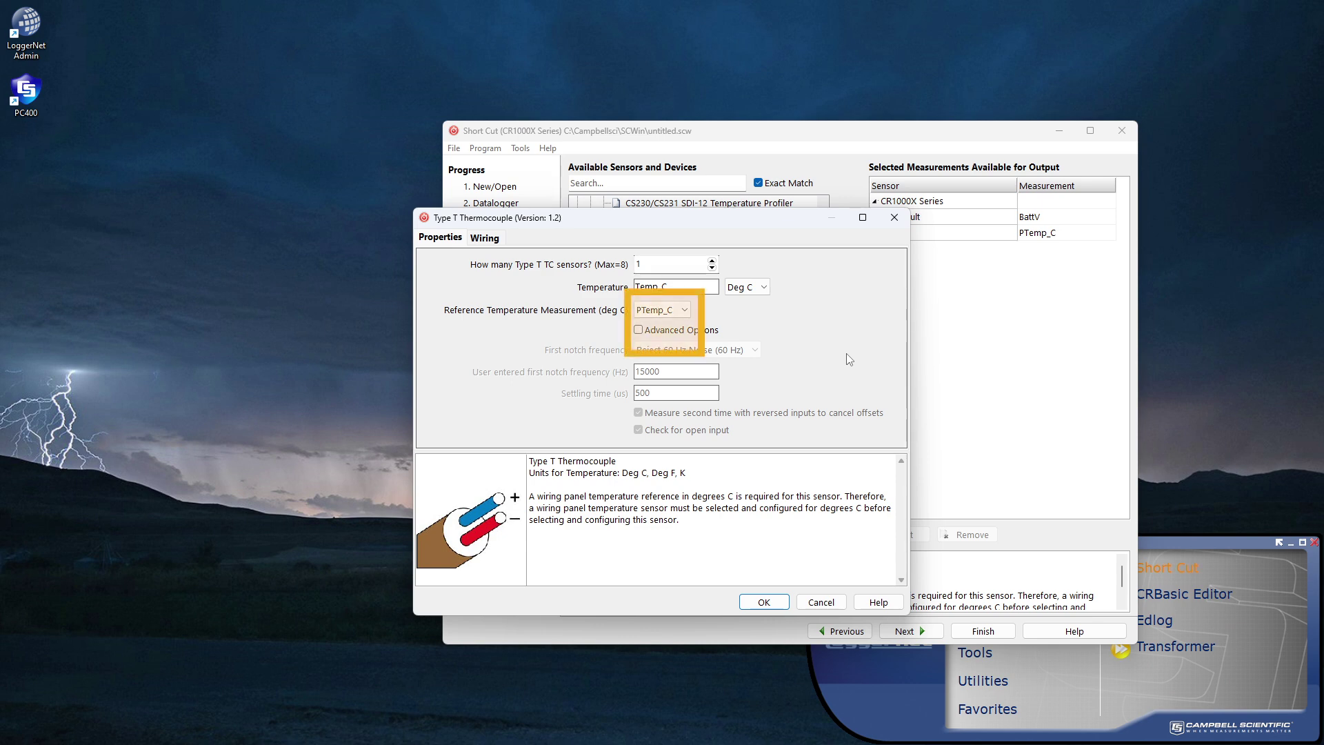
{"action": "left_click", "coordinate": [690, 308]}
{"action": "left_click", "coordinate": [690, 311]}
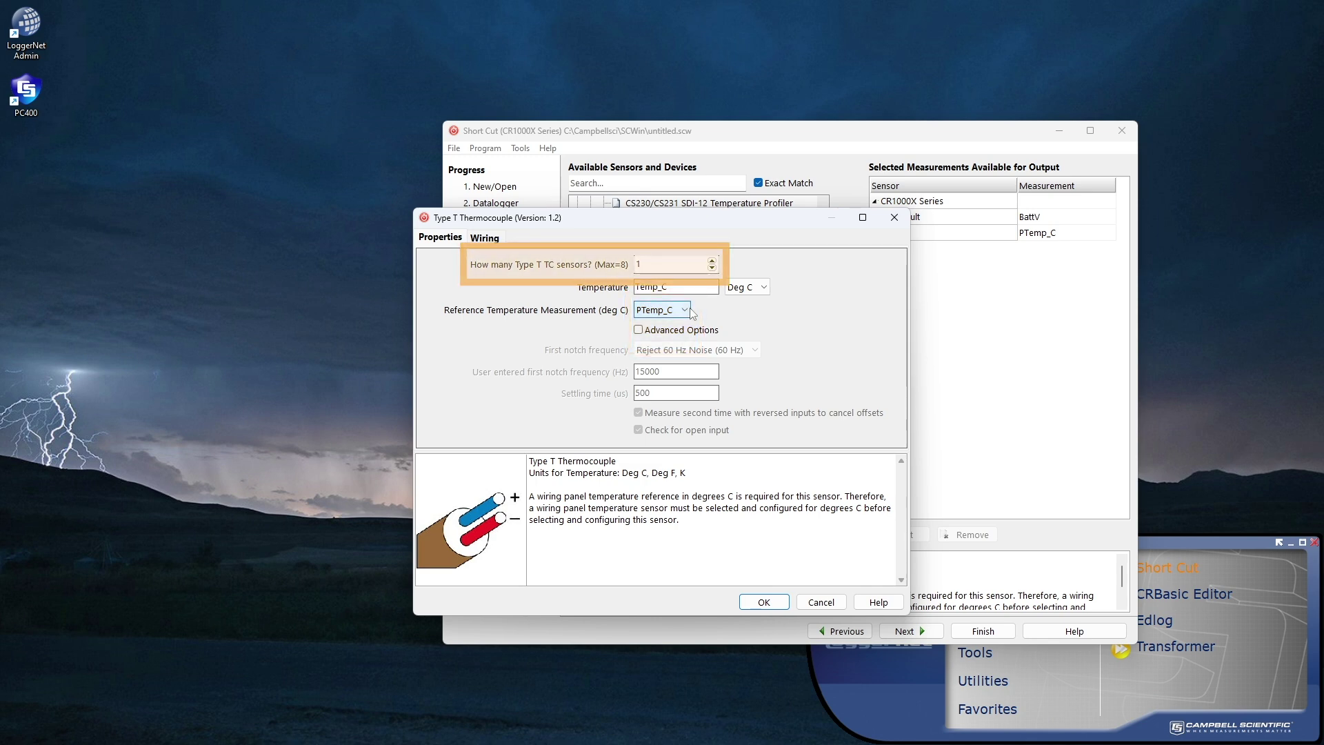
{"action": "left_click", "coordinate": [764, 603]}
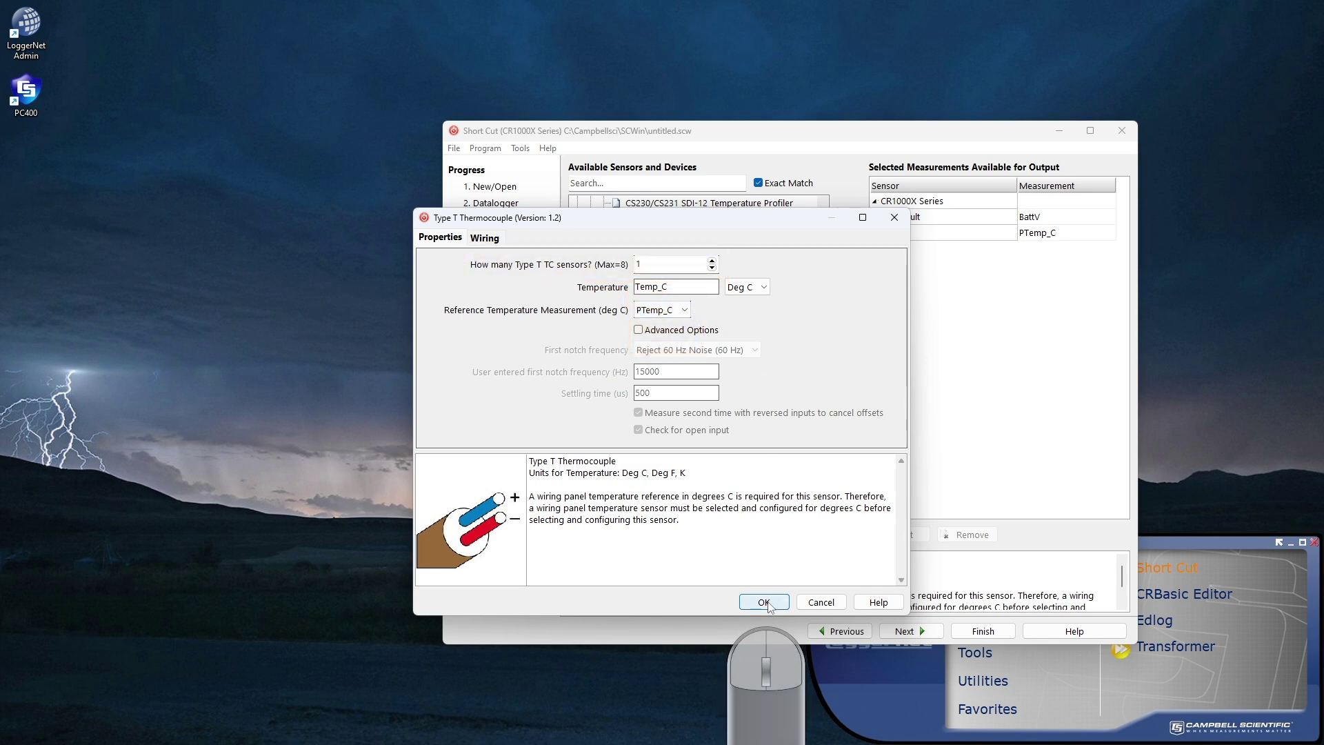
{"action": "left_click", "coordinate": [503, 355]}
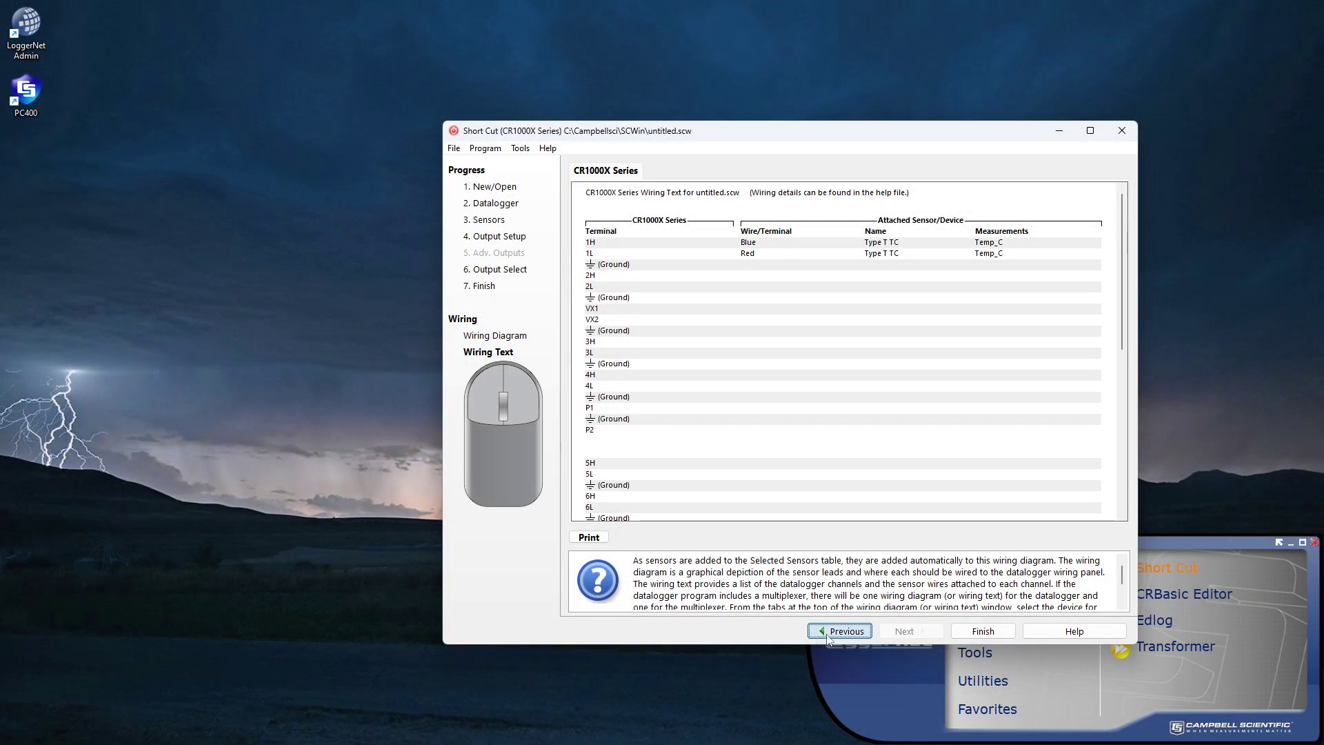
Step: Review the thermocouple wiring diagram, then return to the Sensors page
{"action": "left_click", "coordinate": [497, 335]}
{"action": "left_click", "coordinate": [839, 631]}
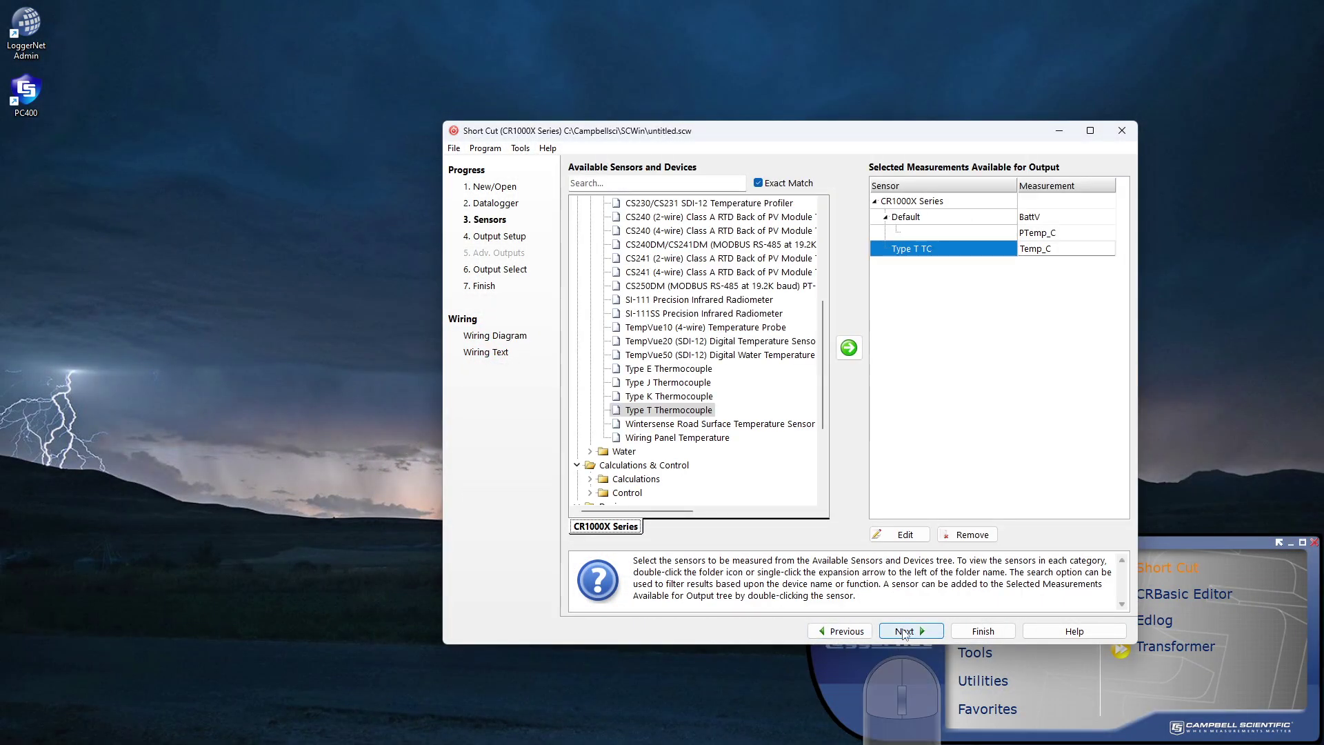
Step: In Output Setup, set the measurement interval to 1 second and select Table1's name
{"action": "left_click", "coordinate": [903, 631]}
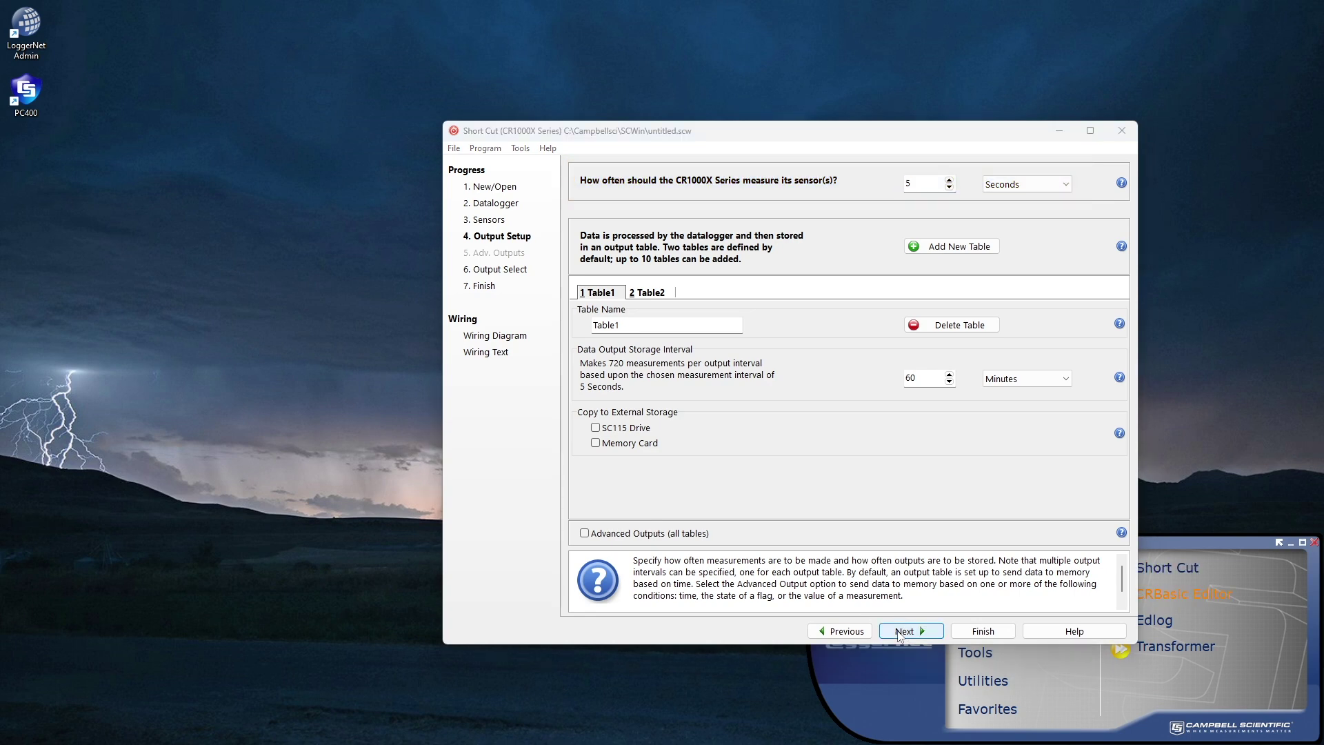
{"action": "left_click", "coordinate": [949, 187]}
{"action": "left_click", "coordinate": [949, 186]}
{"action": "left_click", "coordinate": [948, 187]}
{"action": "left_click", "coordinate": [948, 187]}
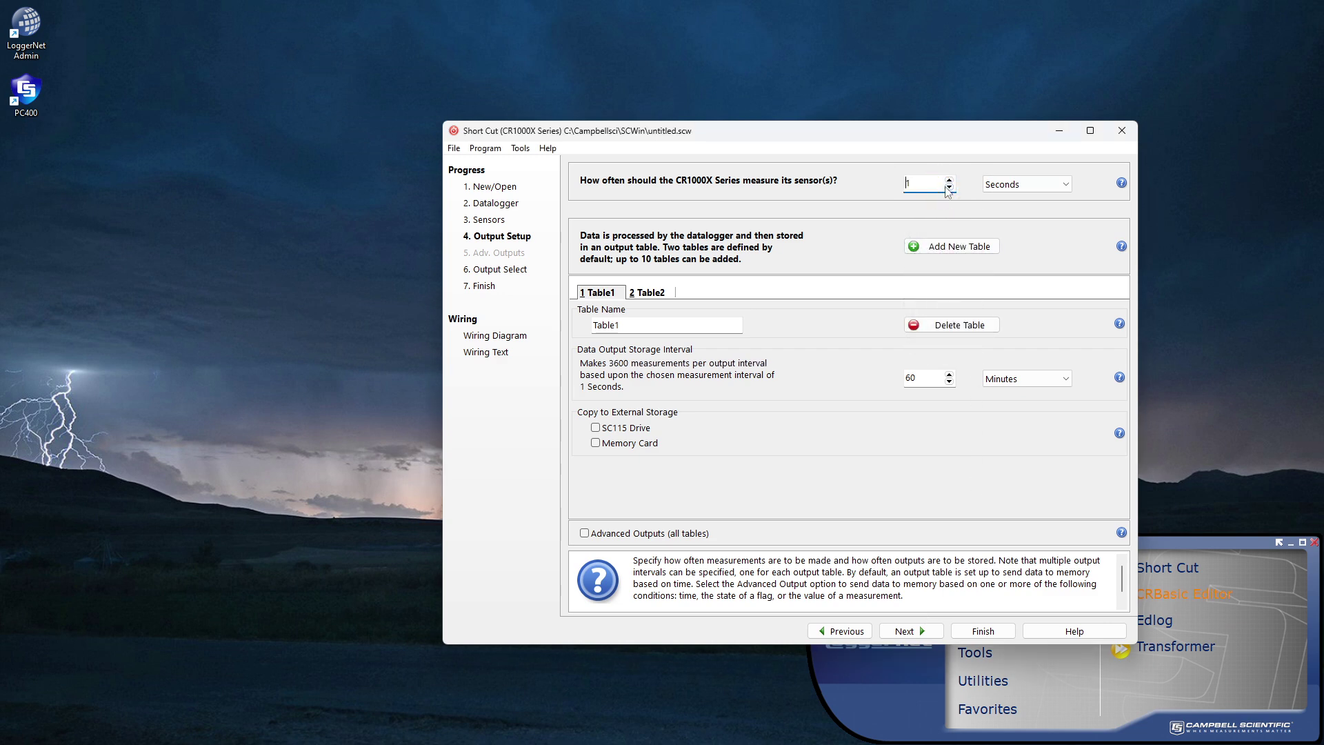
{"action": "left_click_drag", "start_coordinate": [652, 325], "coordinate": [575, 331]}
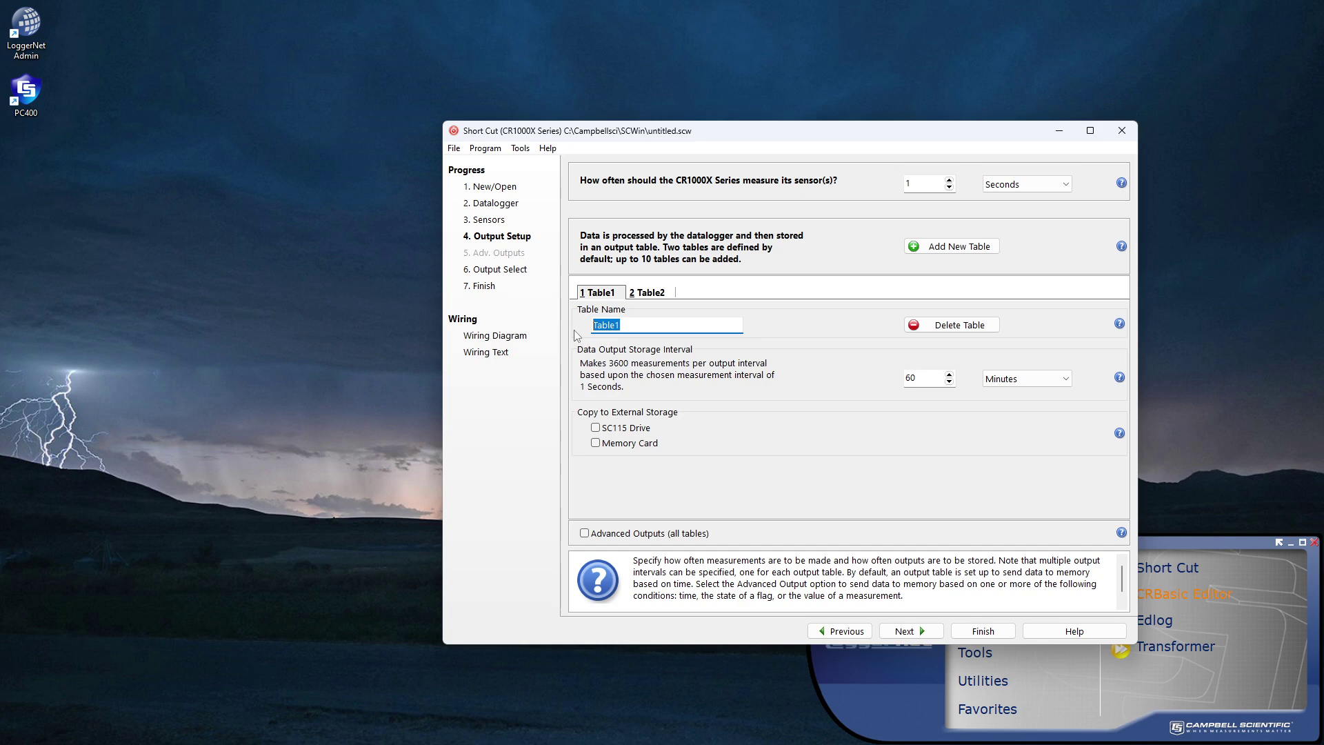
Step: Rename the first table One_Minute and set its storage interval unit to seconds
{"action": "type", "text": "One_Min"}
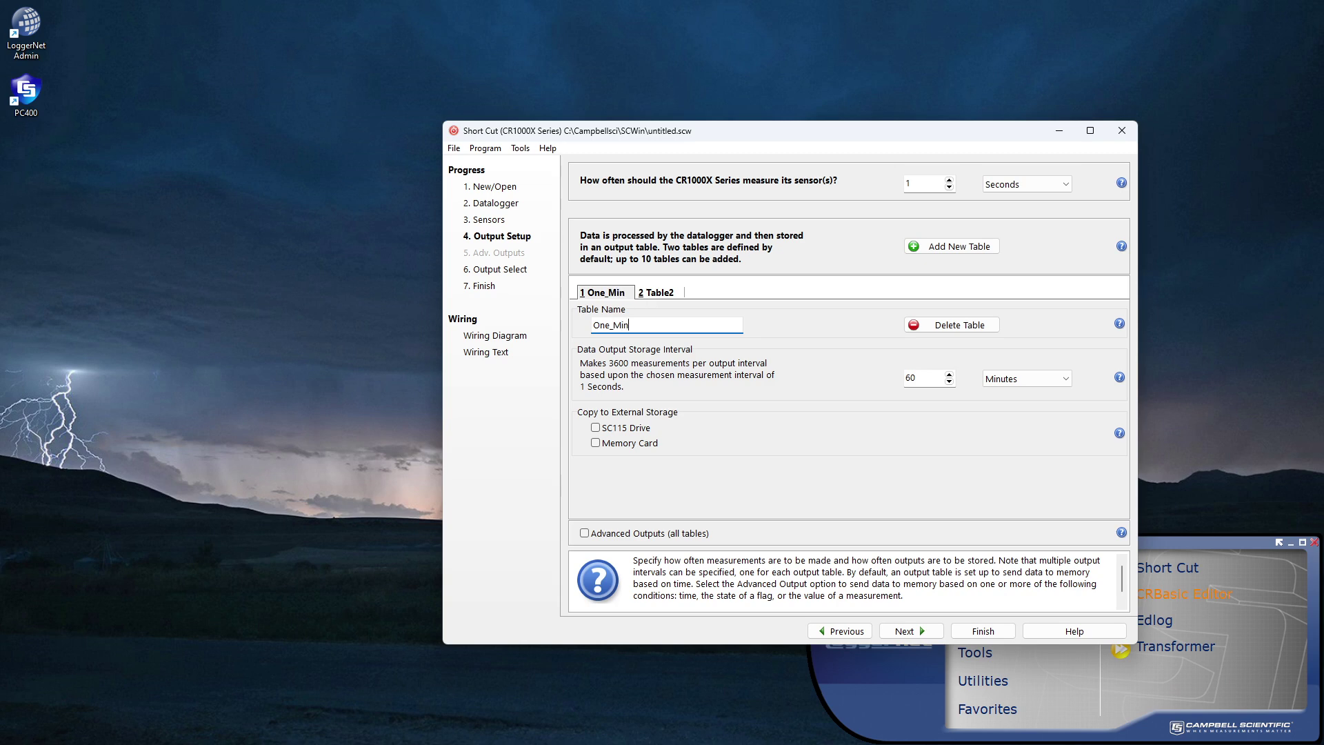
{"action": "type", "text": "ute"}
{"action": "left_click", "coordinate": [1066, 381]}
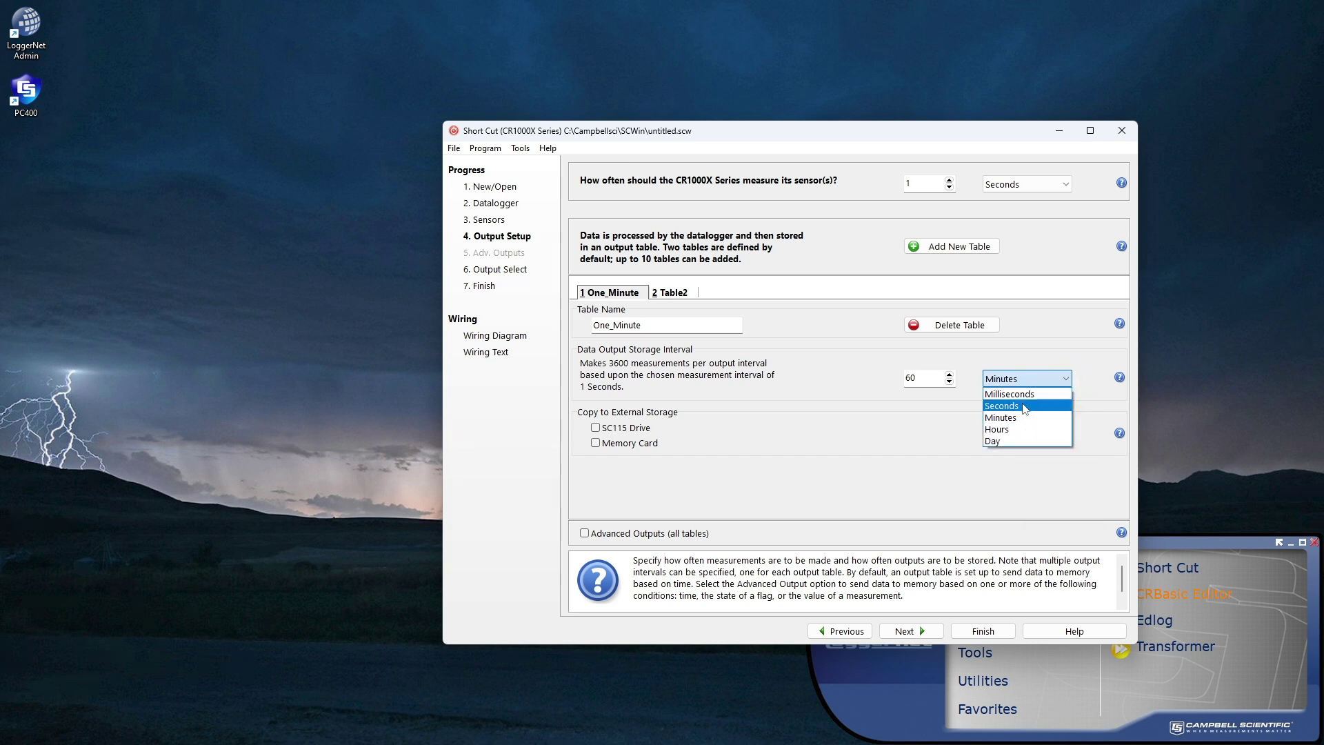
{"action": "left_click", "coordinate": [1023, 409]}
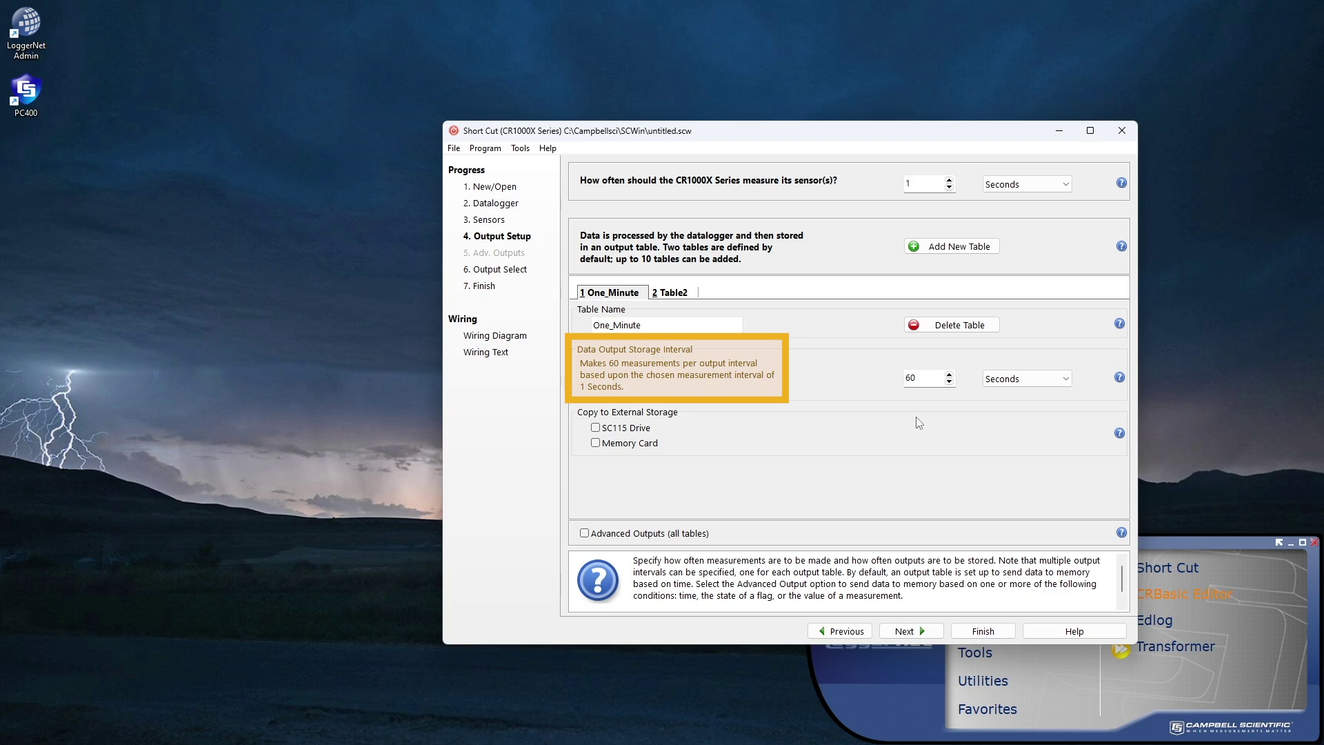
Step: Rename the second table One_Hour with a 60-minute storage interval, then go to Output Select
{"action": "left_click", "coordinate": [674, 293]}
{"action": "left_click_drag", "start_coordinate": [662, 324], "coordinate": [583, 330]}
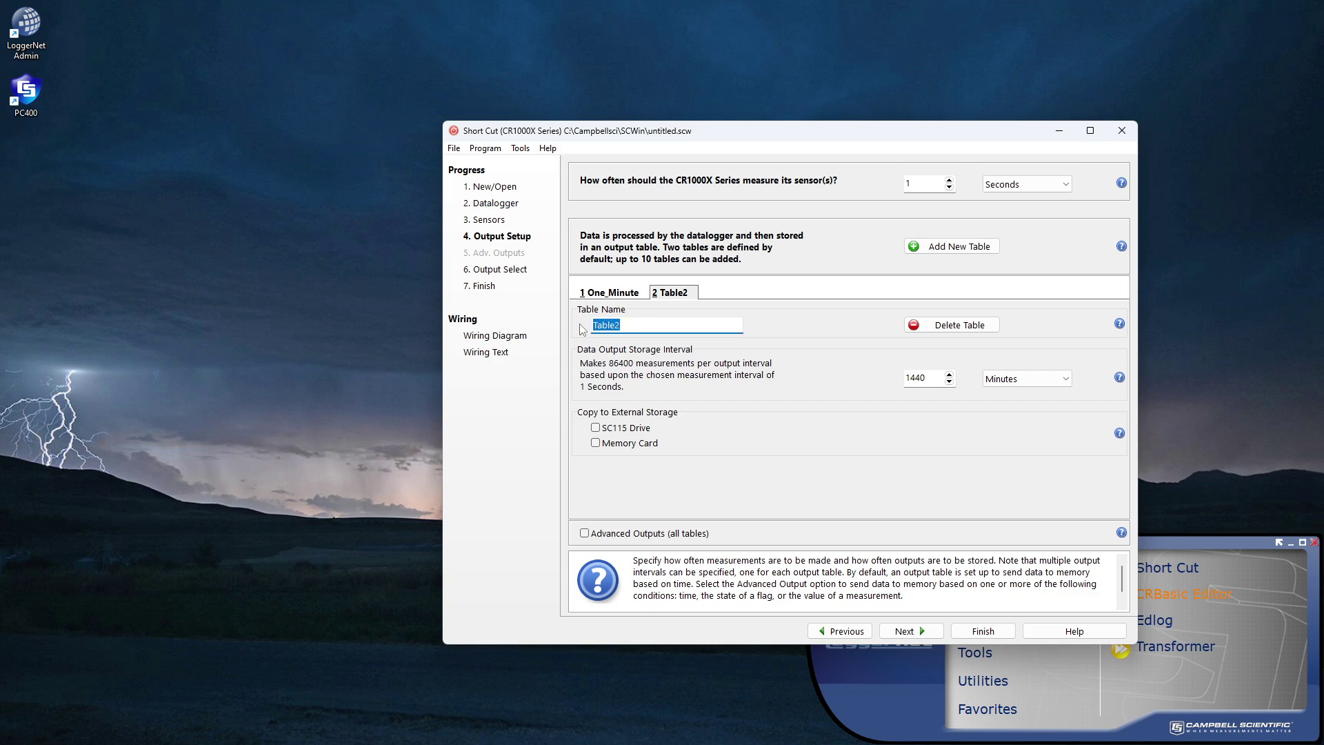
{"action": "type", "text": "One_Hour"}
{"action": "double_click", "coordinate": [924, 381]}
{"action": "type", "text": "60"}
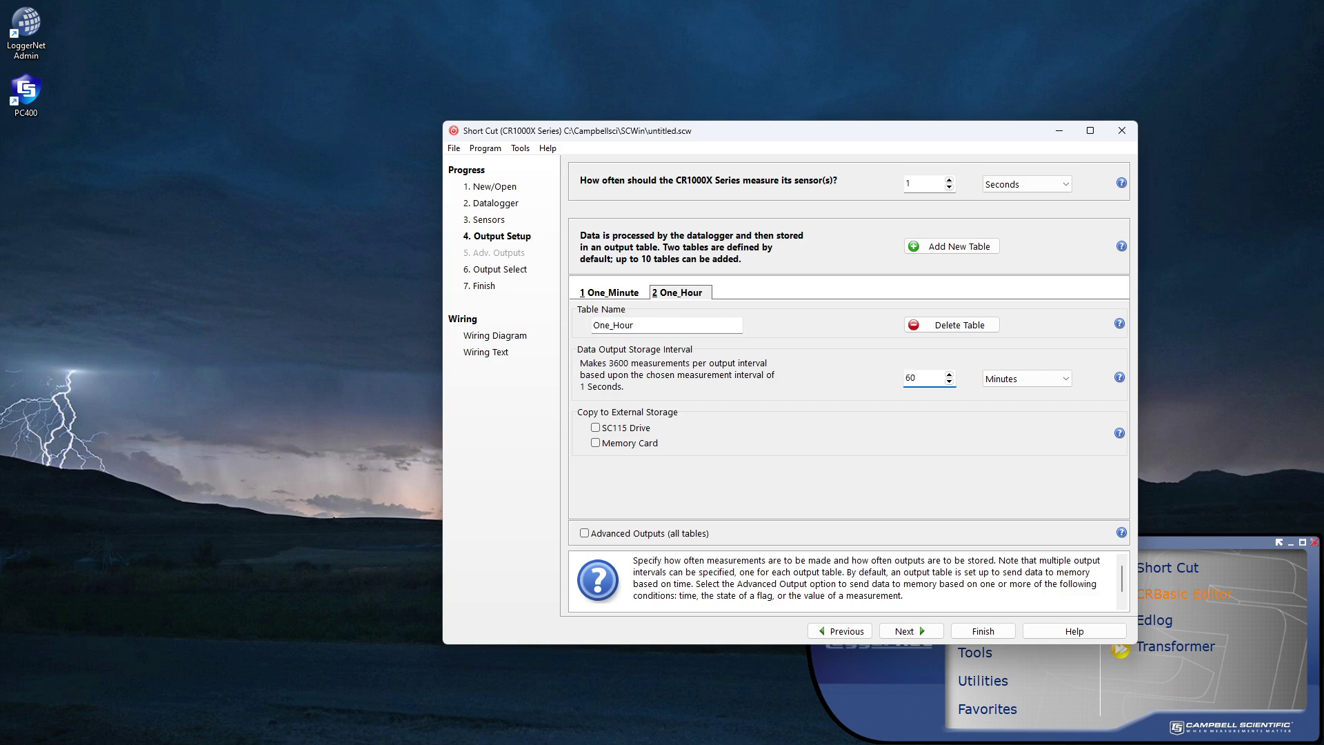
{"action": "left_click", "coordinate": [1009, 380]}
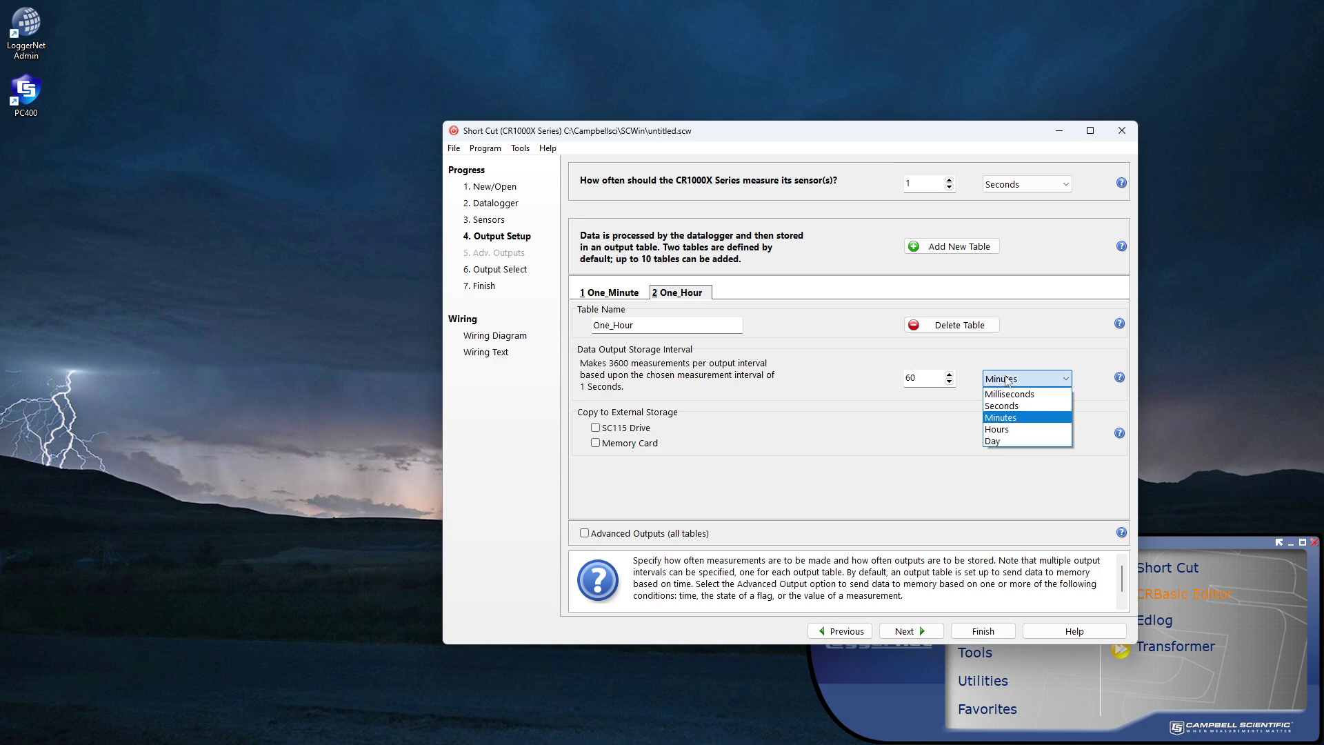
{"action": "left_click", "coordinate": [996, 415]}
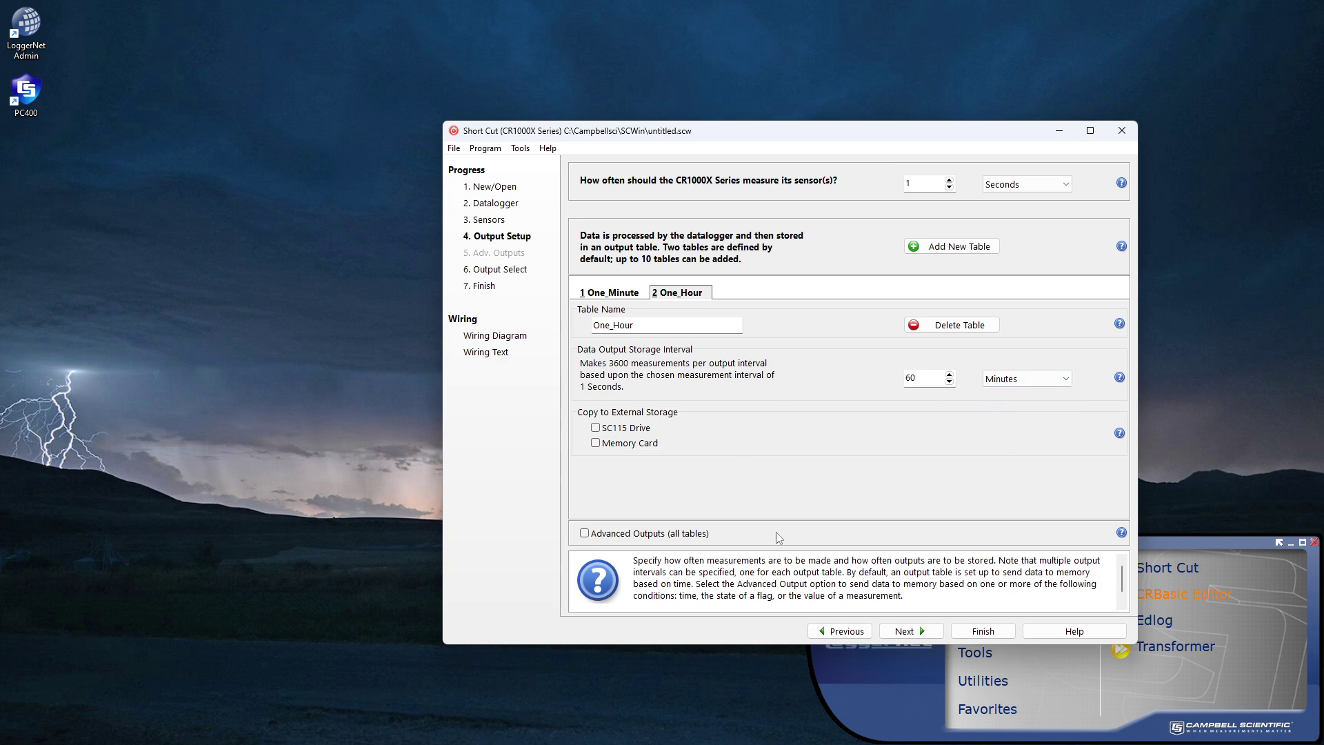
{"action": "left_click", "coordinate": [891, 630]}
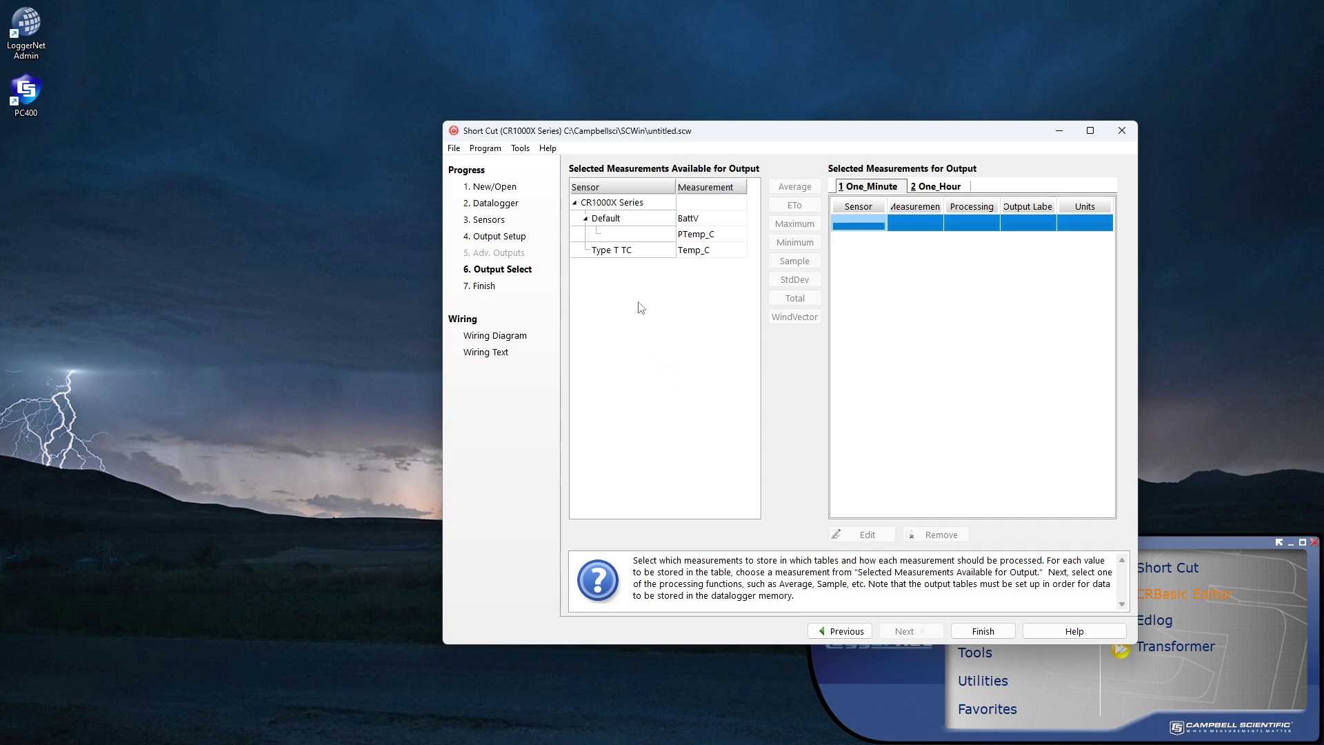
Step: Give One_Minute a Temp_C average, BattV minimum and PTemp_C sample output
{"action": "left_click", "coordinate": [621, 250]}
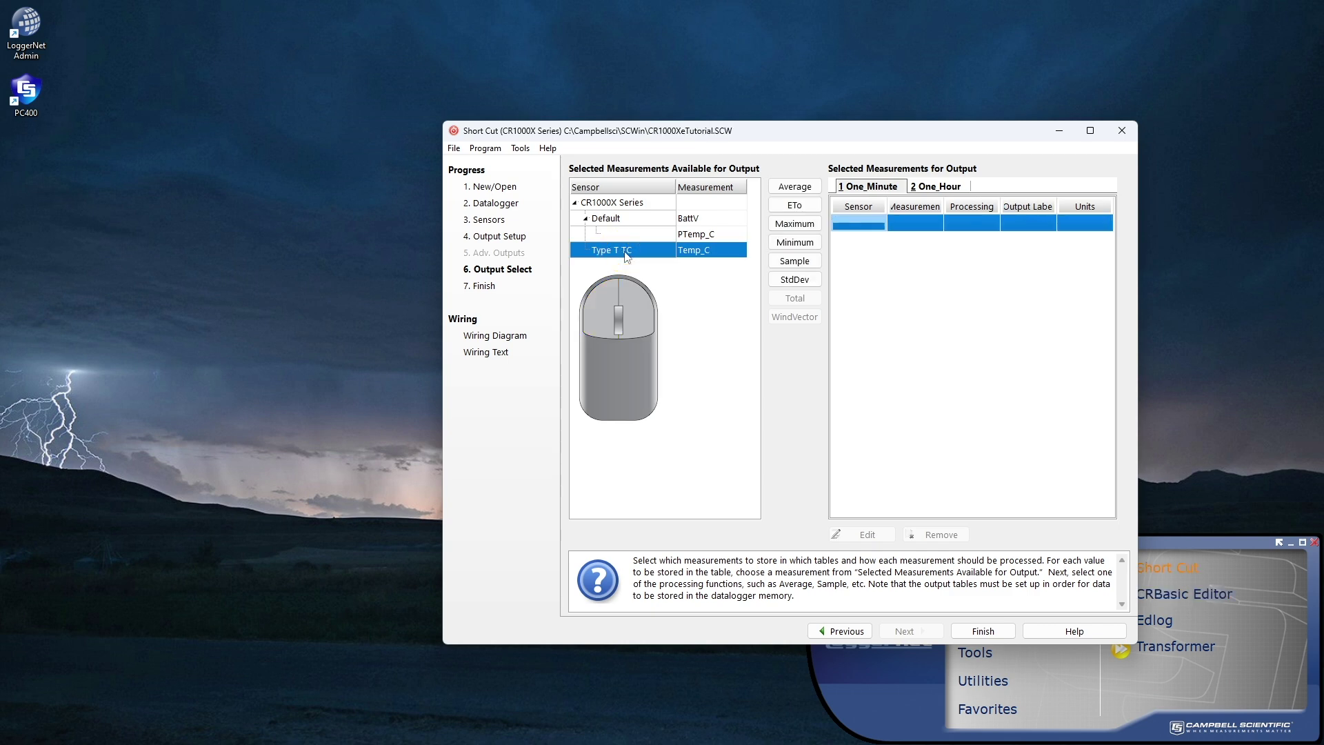
{"action": "left_click", "coordinate": [784, 189]}
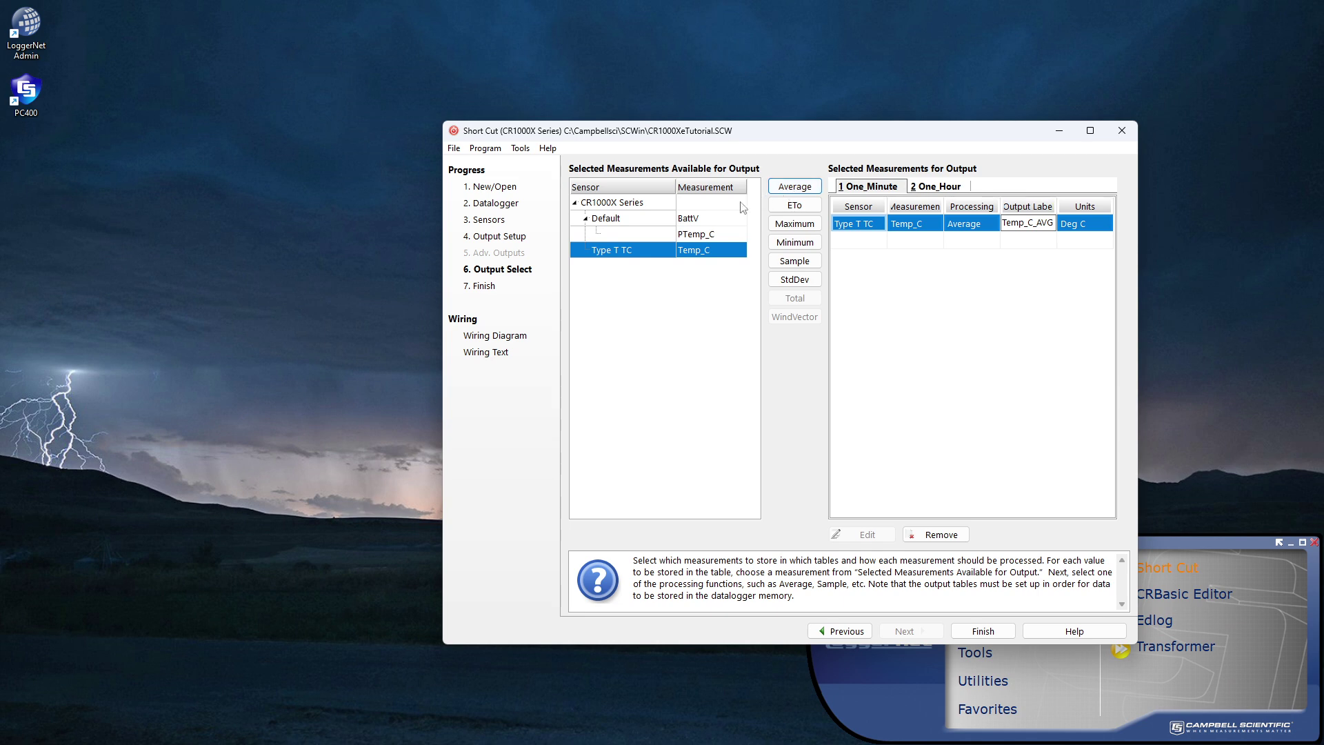
{"action": "left_click", "coordinate": [660, 221]}
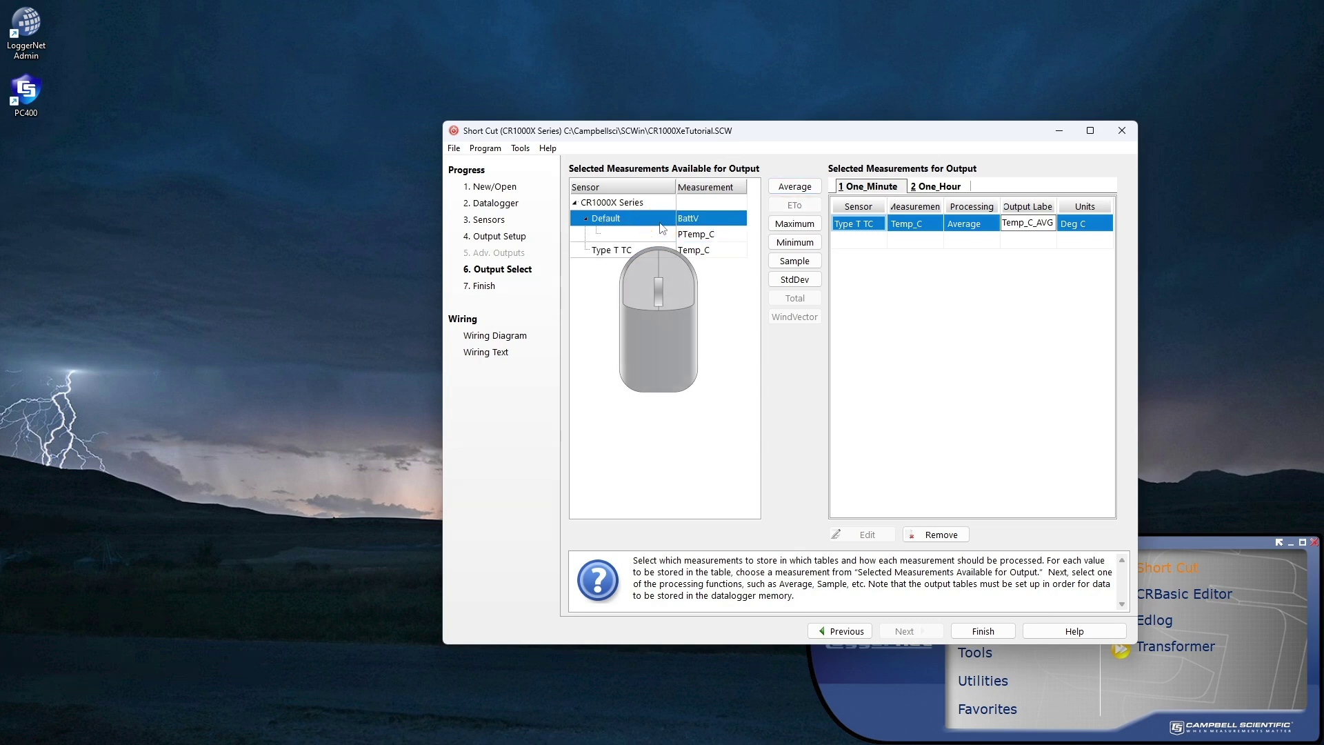
{"action": "left_click", "coordinate": [793, 242]}
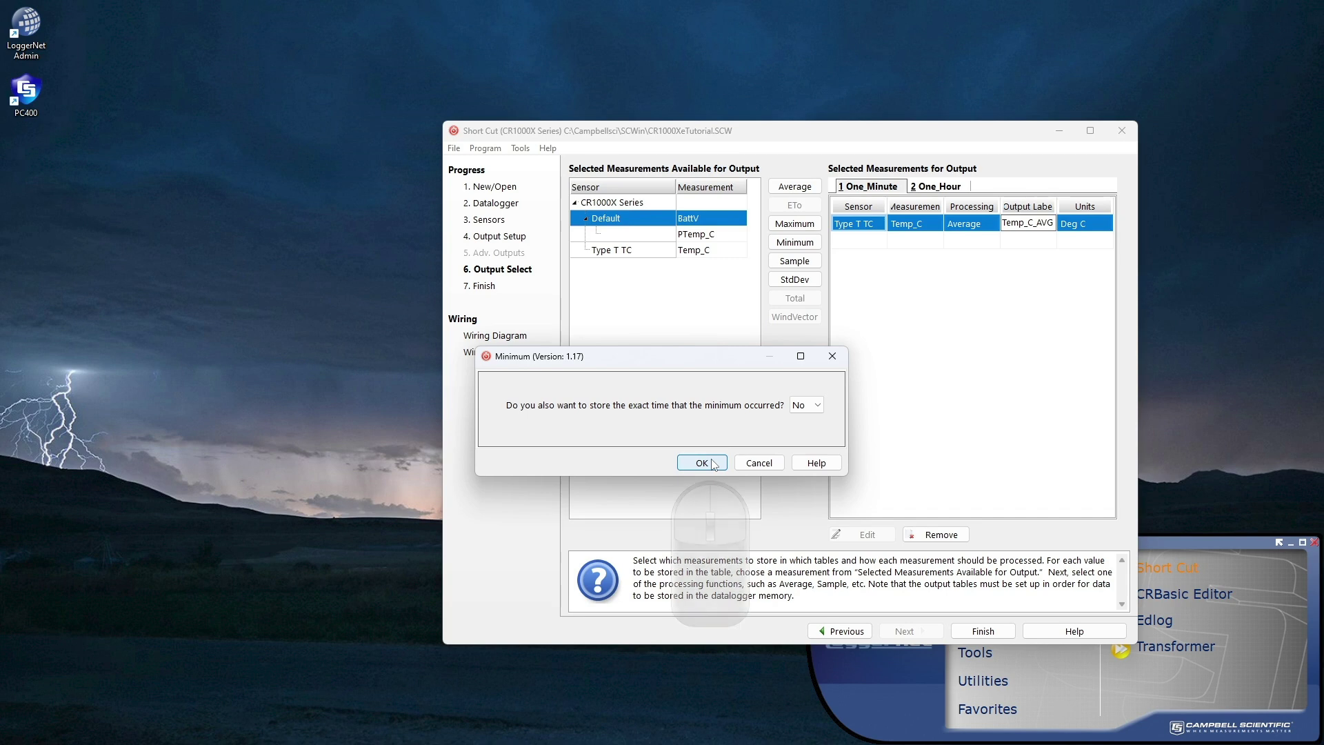
{"action": "left_click", "coordinate": [701, 463]}
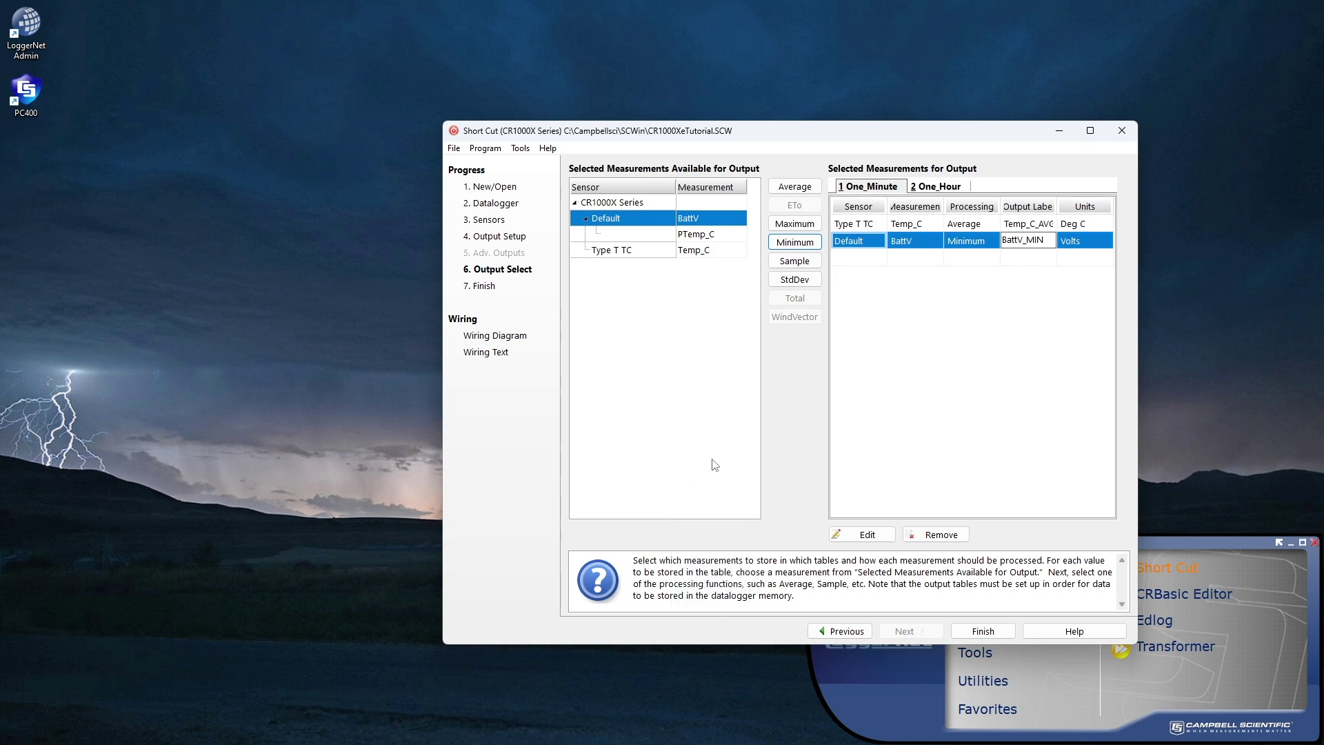
{"action": "left_click", "coordinate": [693, 236]}
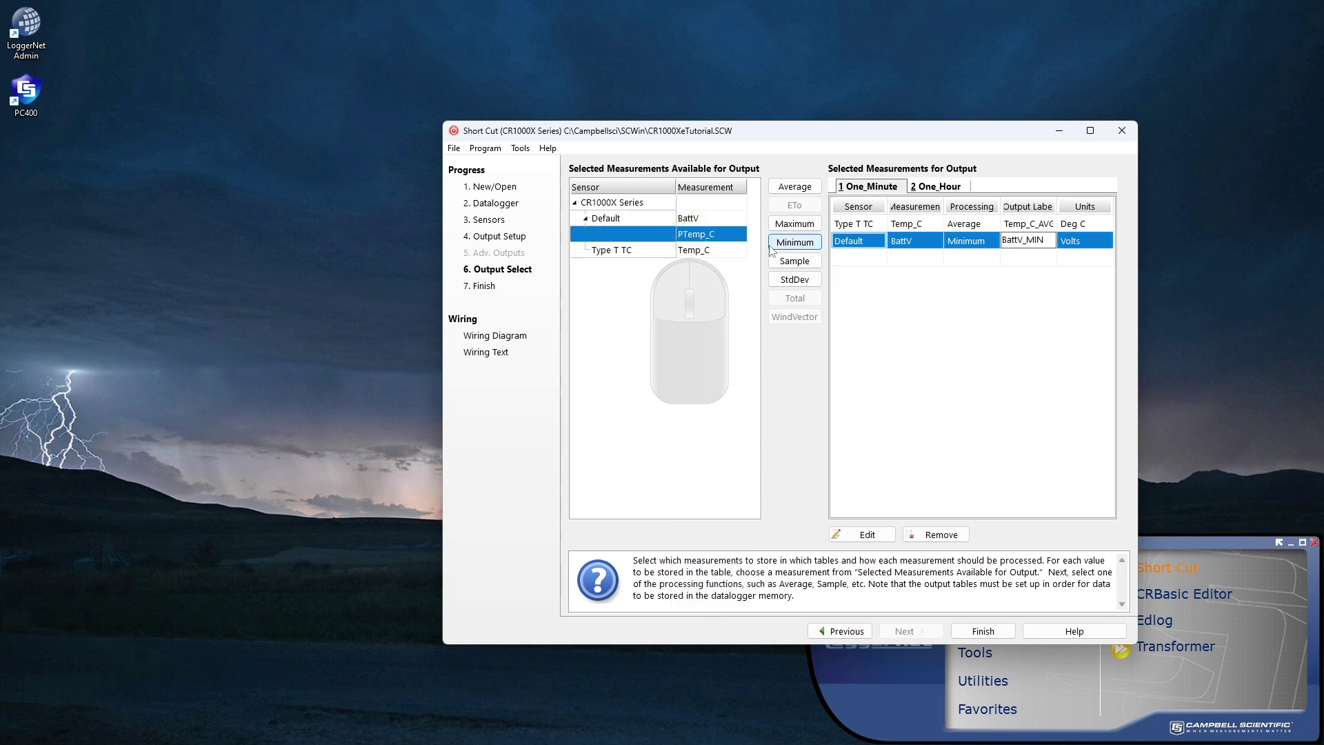
{"action": "left_click", "coordinate": [794, 261]}
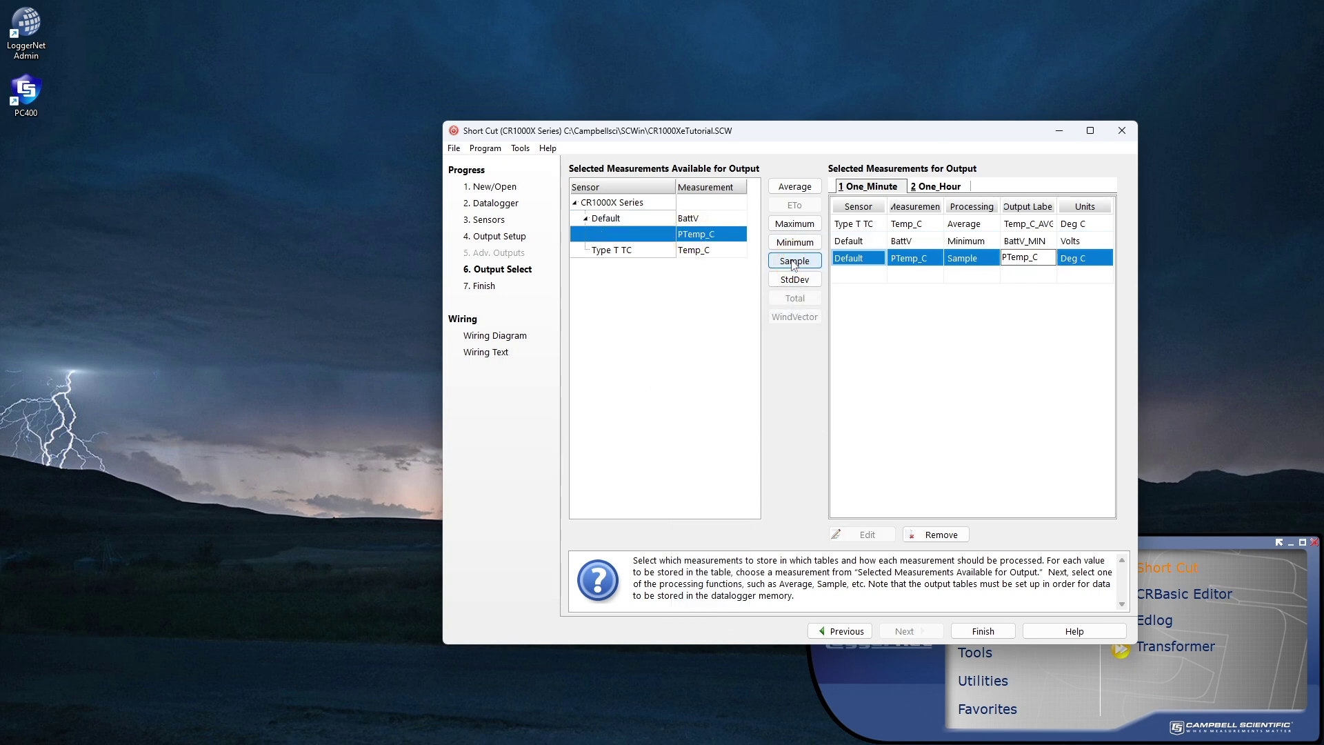
Step: Add a Temp_C average and PTemp_C sample to One_Hour, then finish the wizard
{"action": "left_click", "coordinate": [929, 187]}
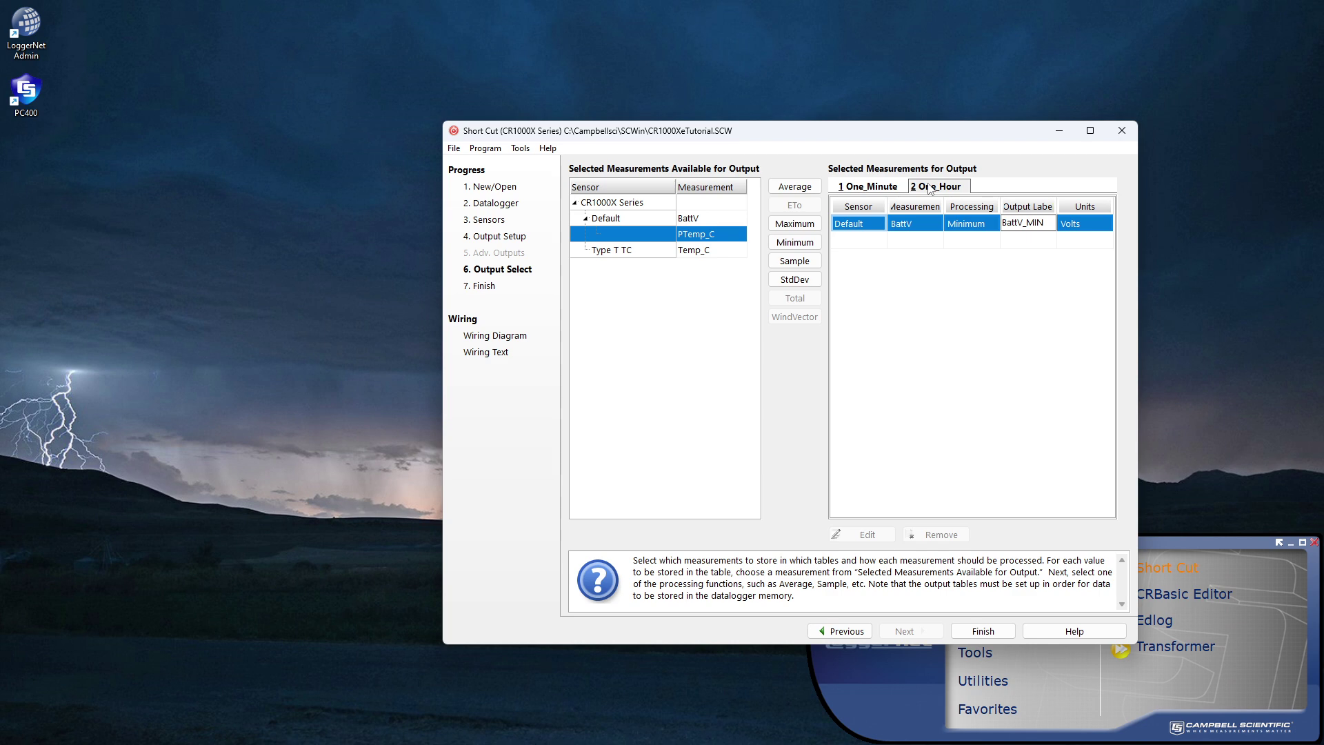
{"action": "left_click", "coordinate": [648, 254]}
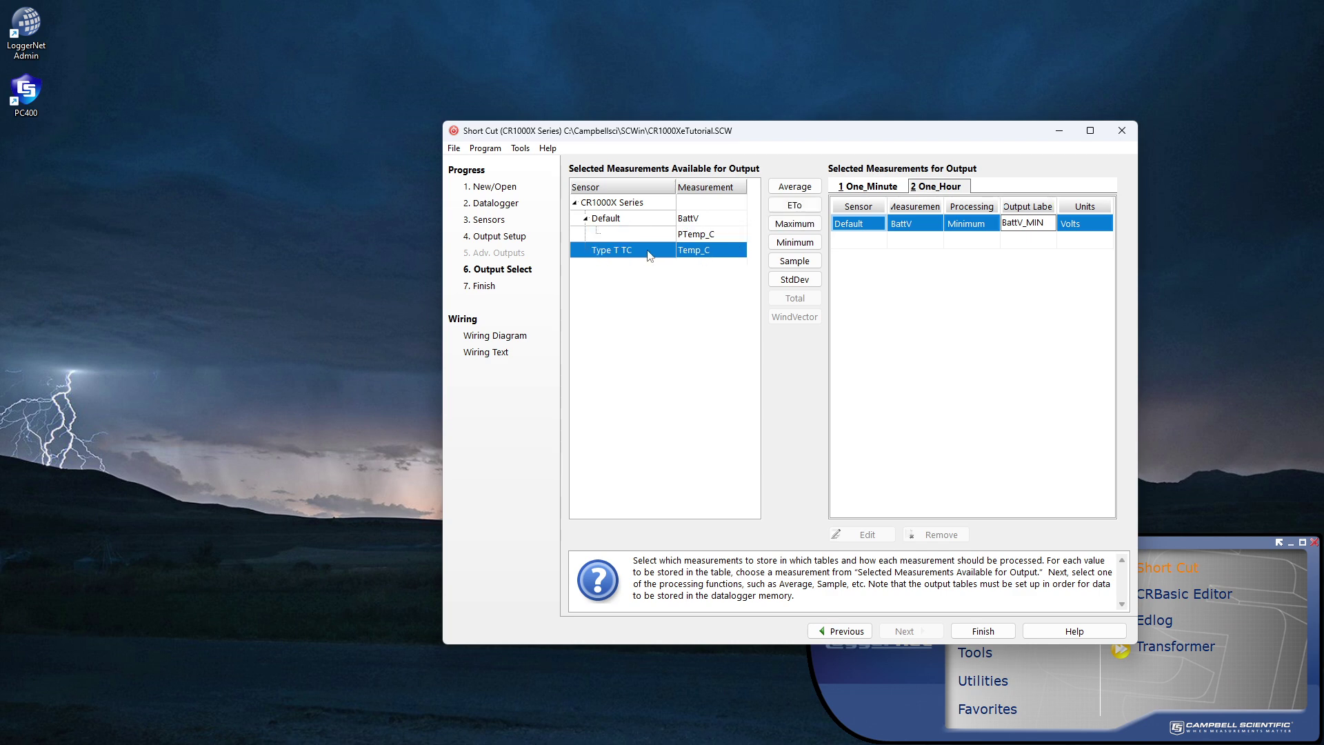
{"action": "left_click", "coordinate": [793, 191]}
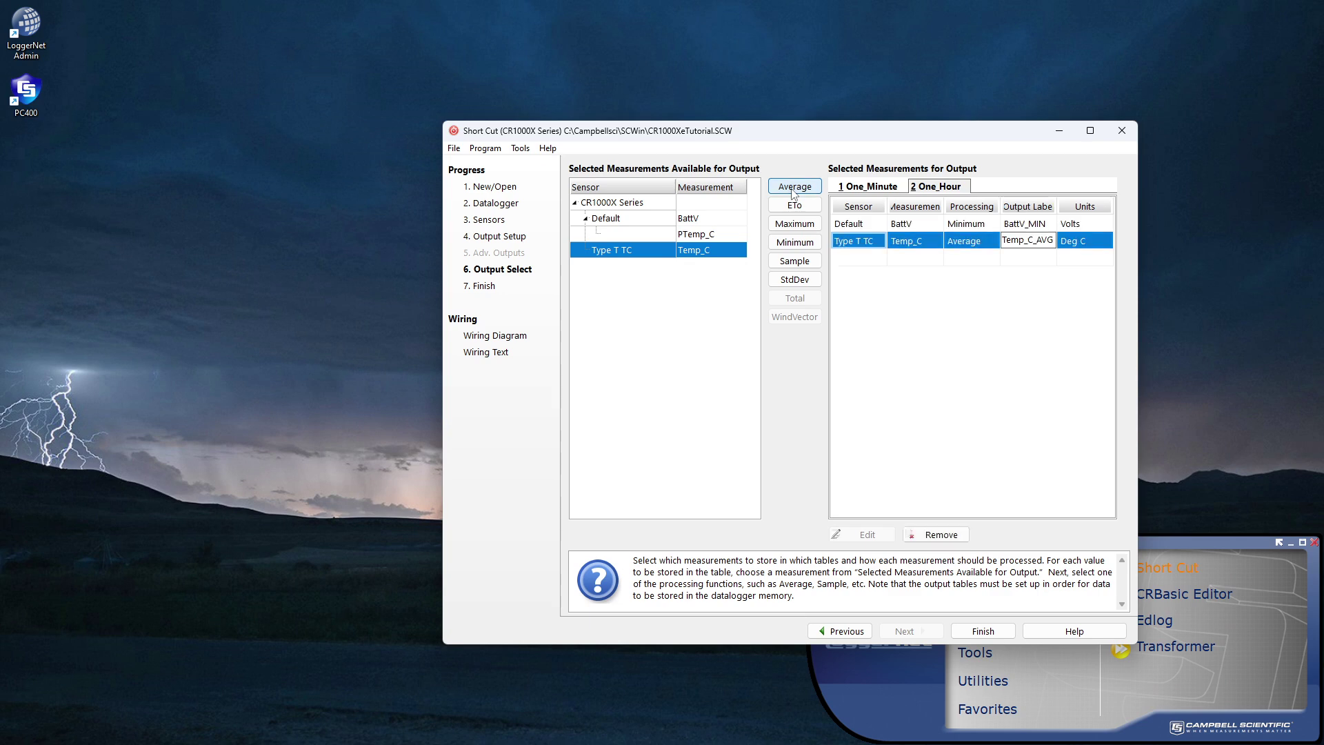
{"action": "left_click", "coordinate": [696, 237]}
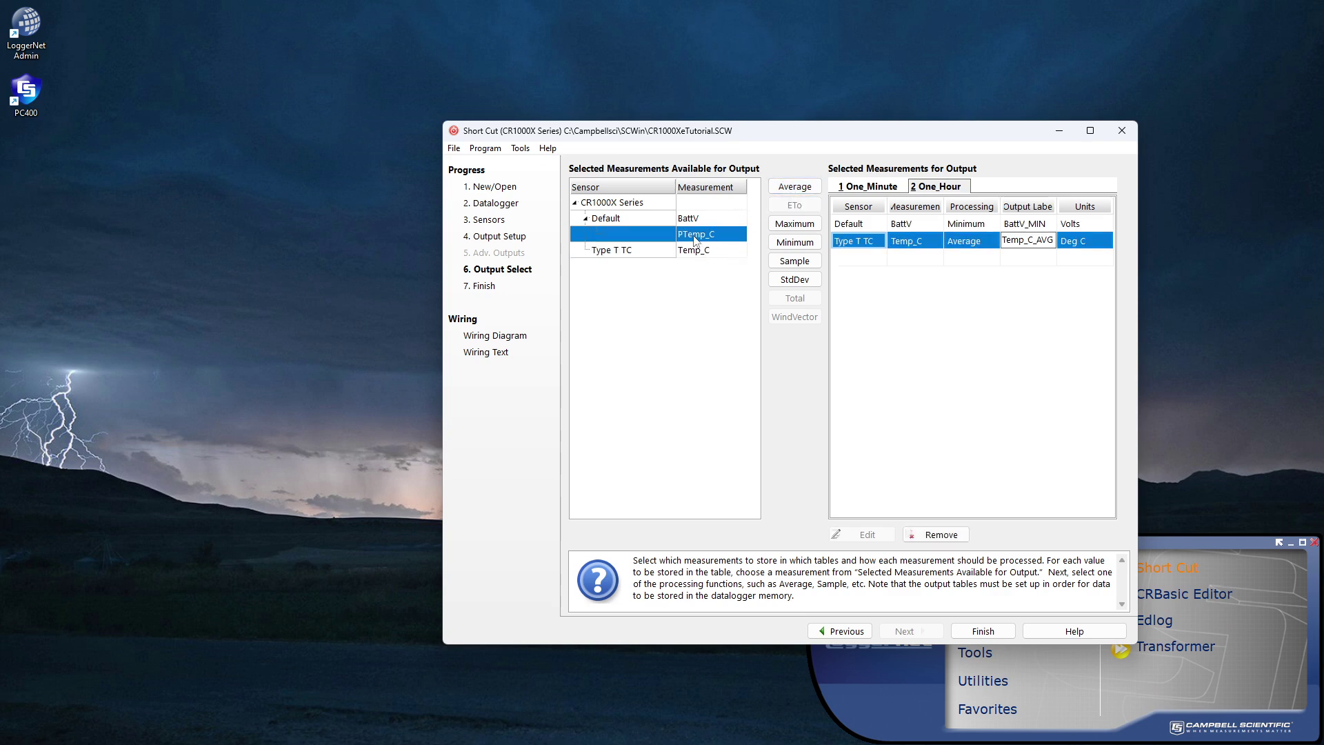
{"action": "left_click", "coordinate": [795, 265]}
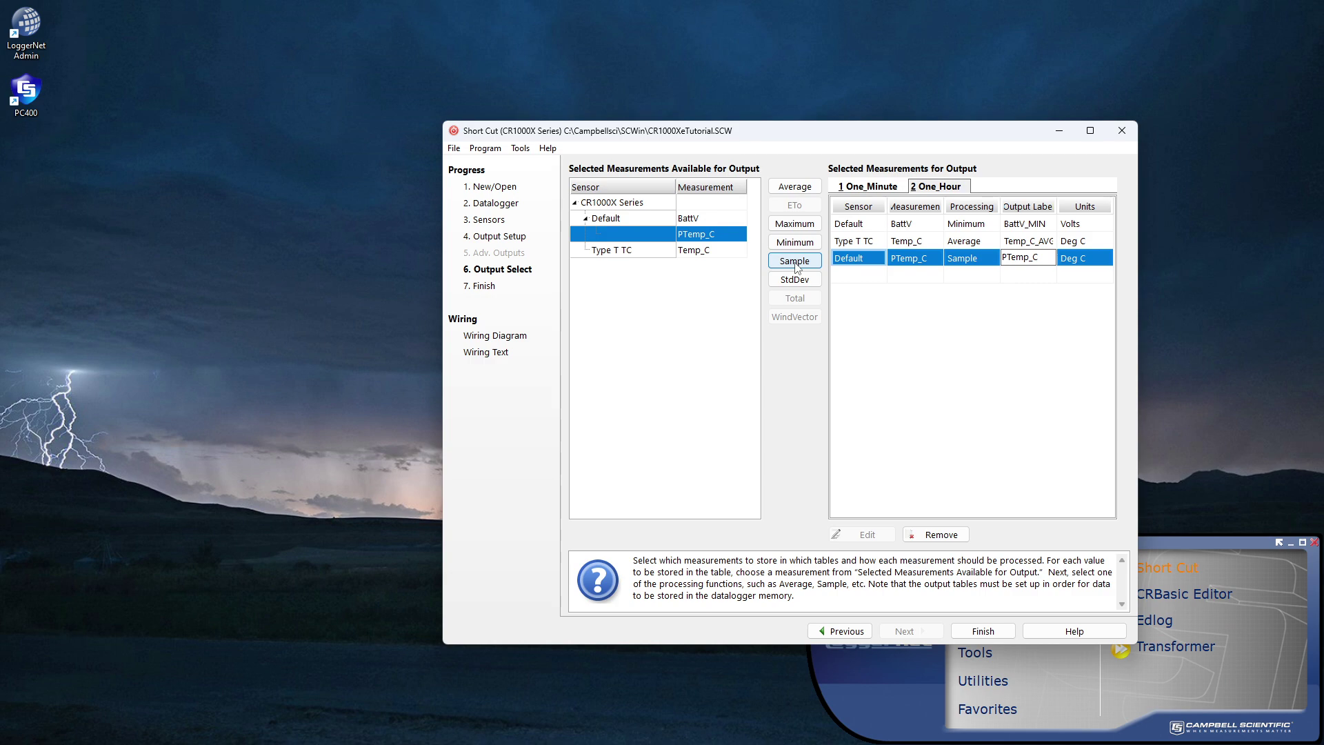
{"action": "left_click", "coordinate": [983, 631]}
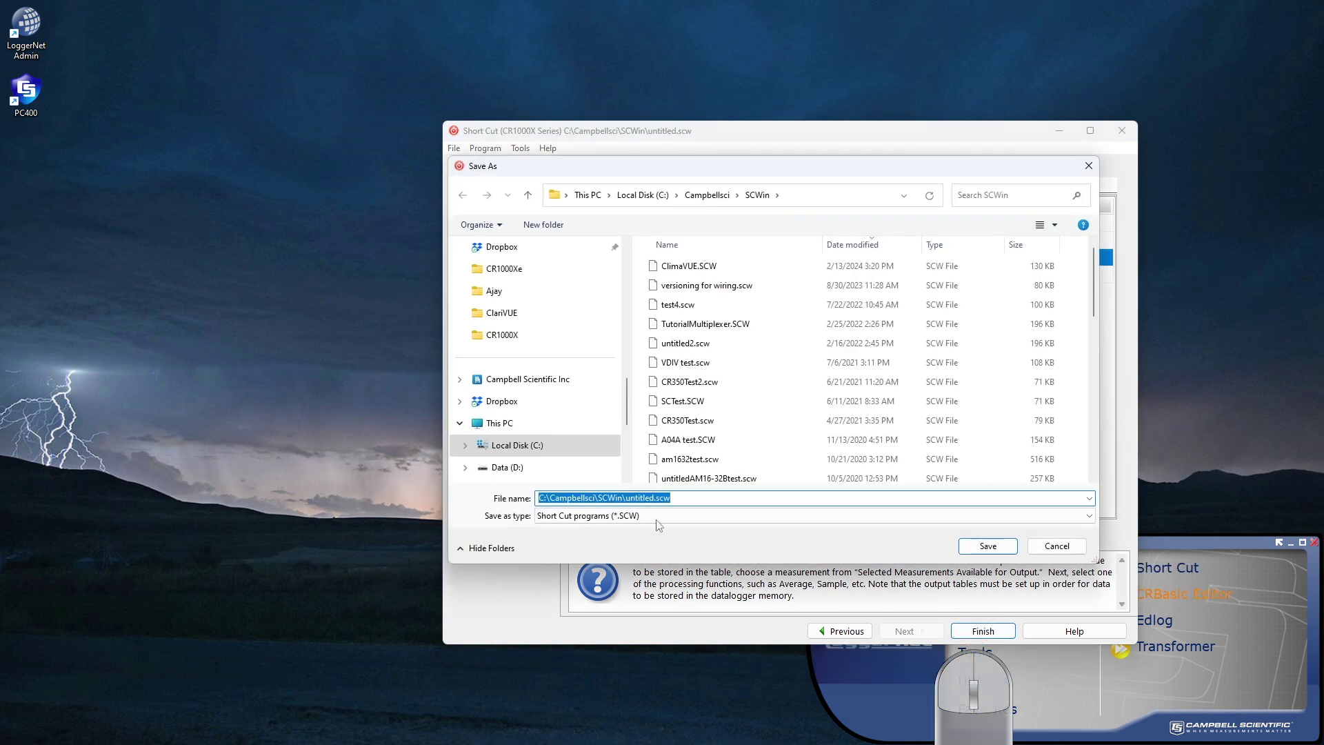
Step: Save the program as CR1000XeTutorial and decline sending it to a datalogger
{"action": "double_click", "coordinate": [631, 497]}
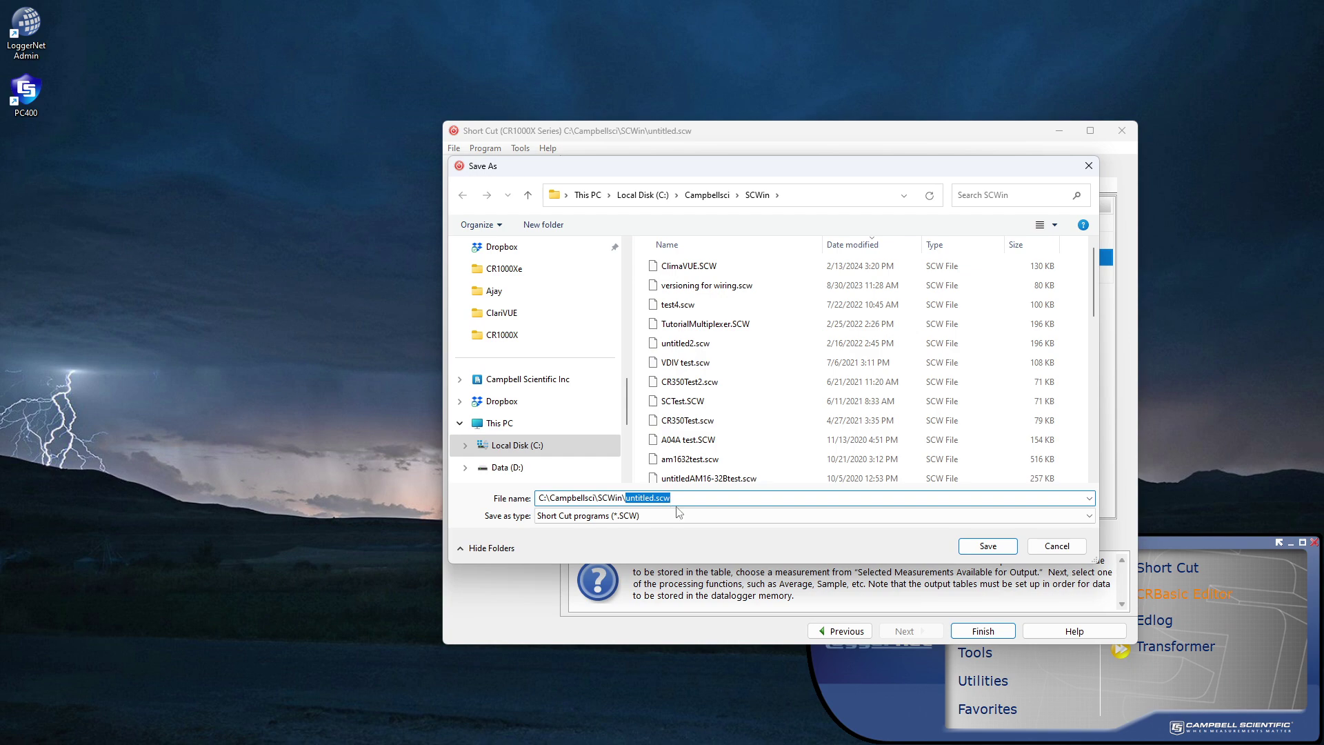
{"action": "type", "text": "CR1000Xe"}
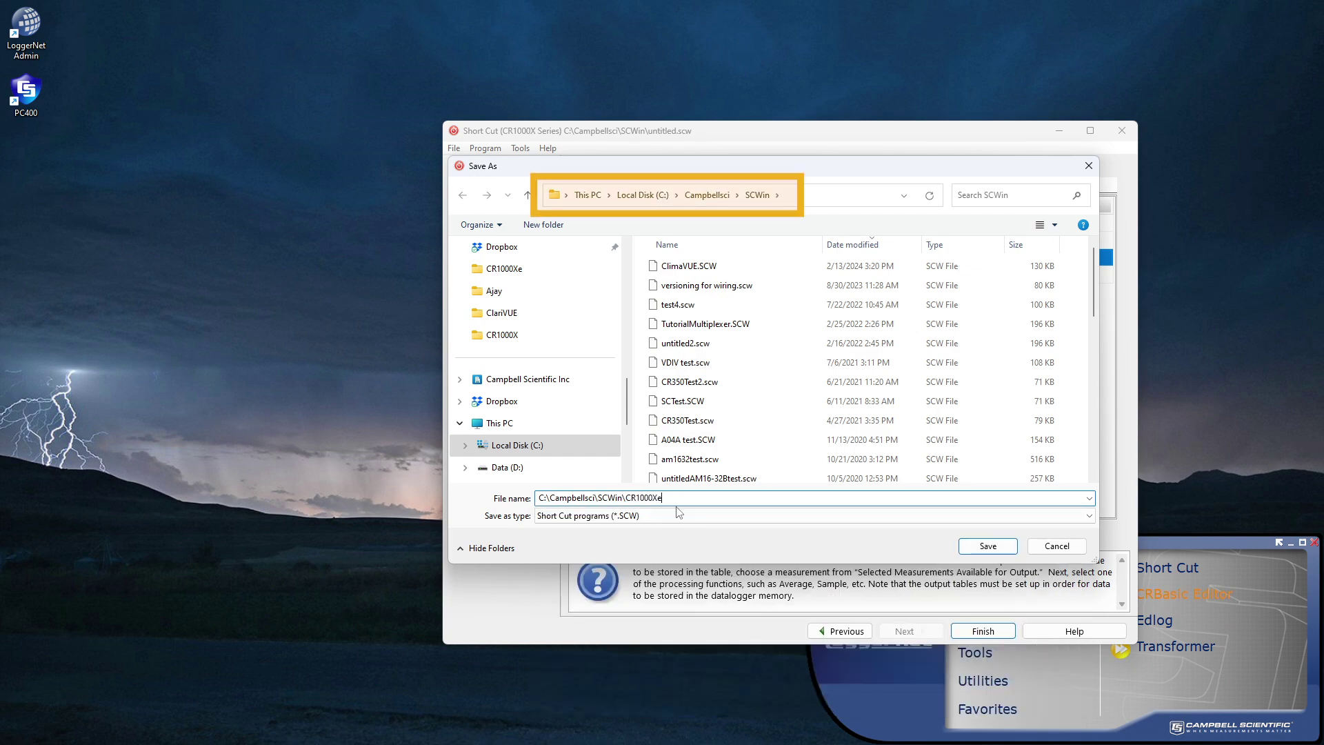
{"action": "type", "text": "Tutorial"}
{"action": "left_click", "coordinate": [967, 542]}
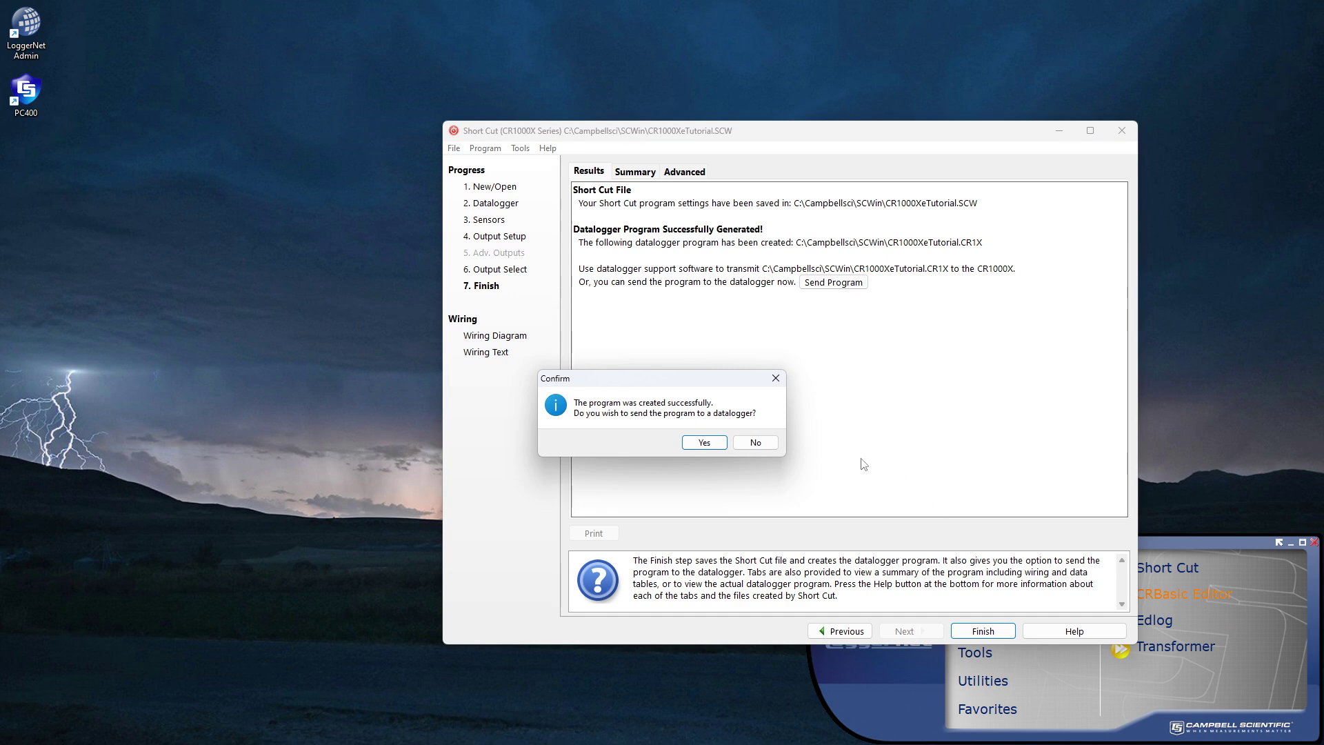
{"action": "left_click", "coordinate": [756, 445]}
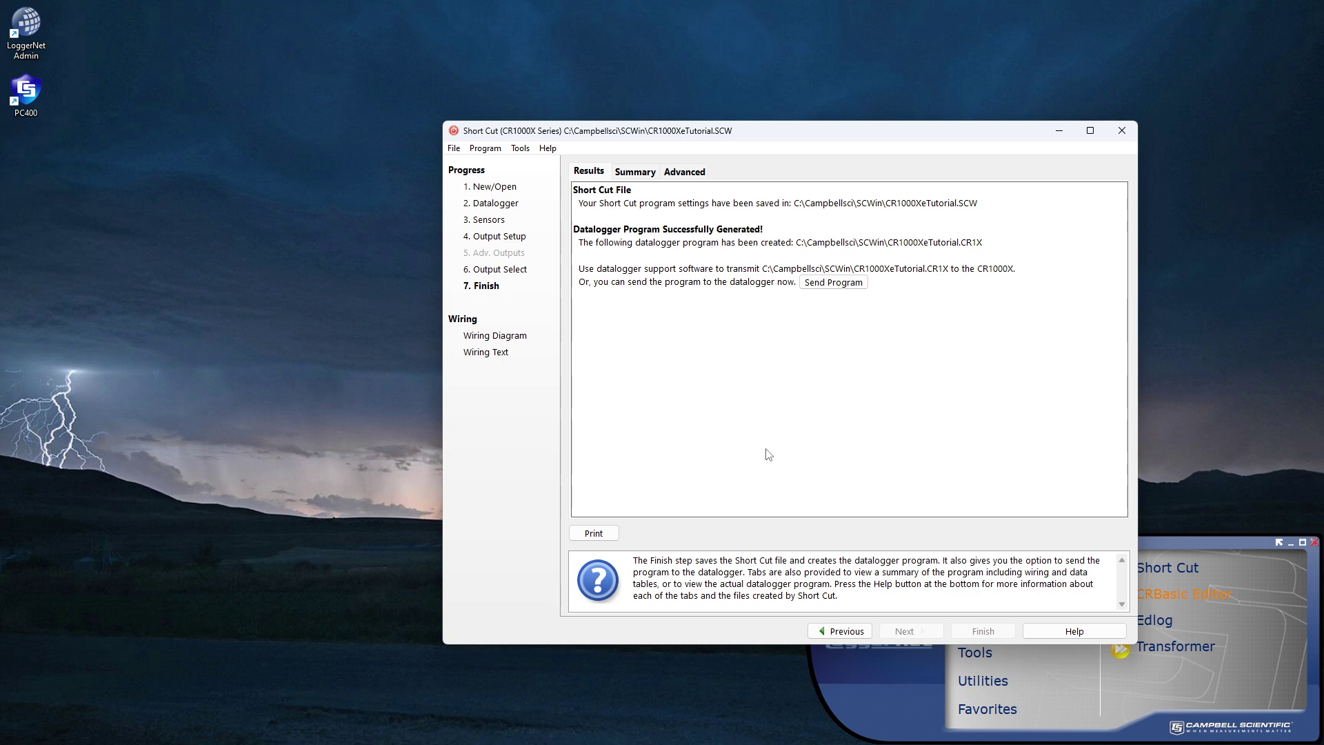
Step: Check the Summary wiring and the Advanced CRBasic code for CR1000XeTutorial.CR1X, then exit Short Cut
{"action": "left_click", "coordinate": [635, 172]}
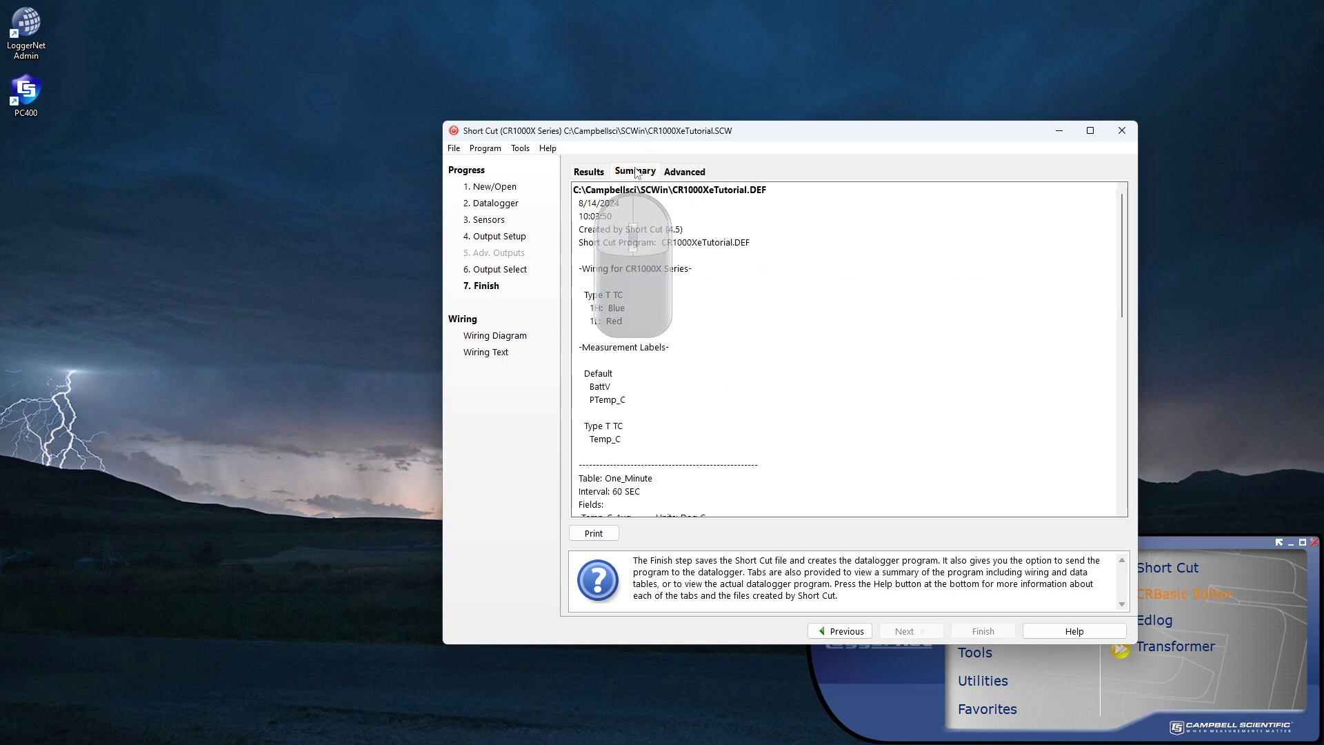
{"action": "left_click", "coordinate": [671, 172]}
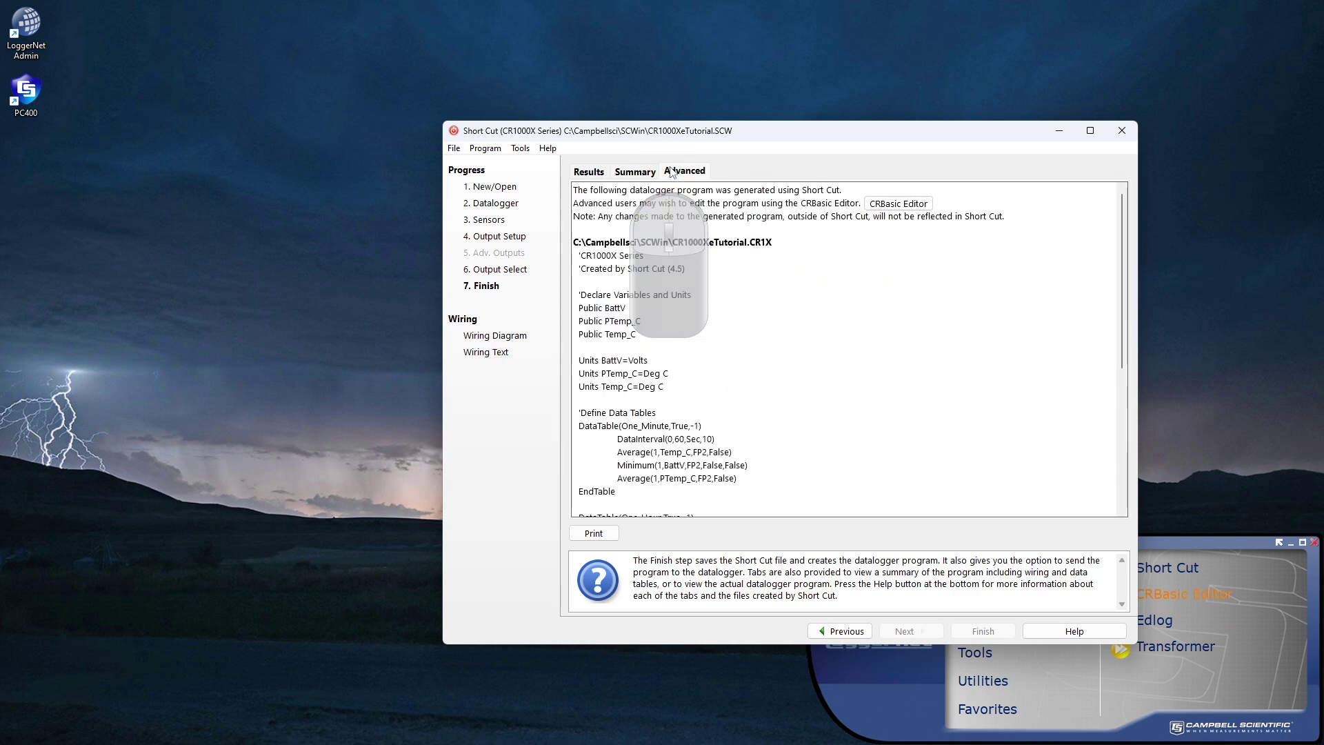
{"action": "scroll", "coordinate": [712, 265], "scroll_direction": "down", "scroll_amount": 5}
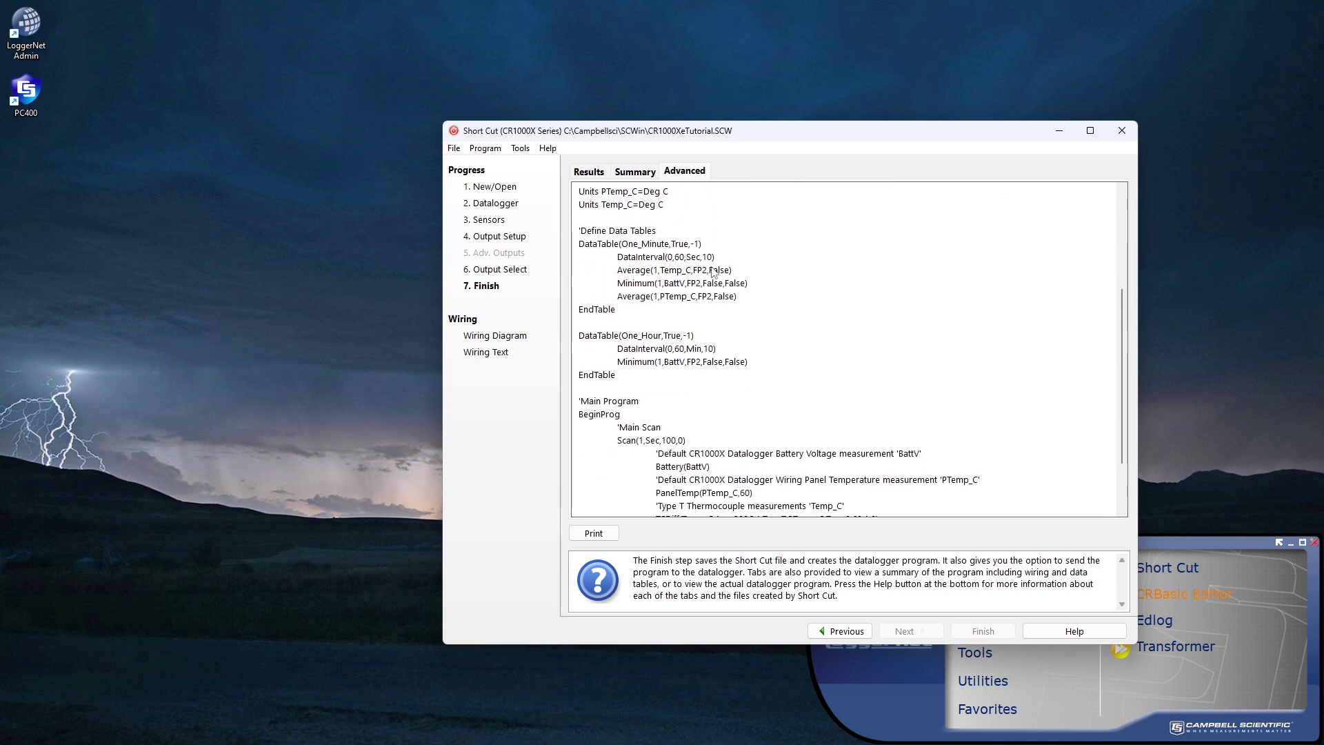
{"action": "scroll", "coordinate": [713, 271], "scroll_direction": "down", "scroll_amount": 2}
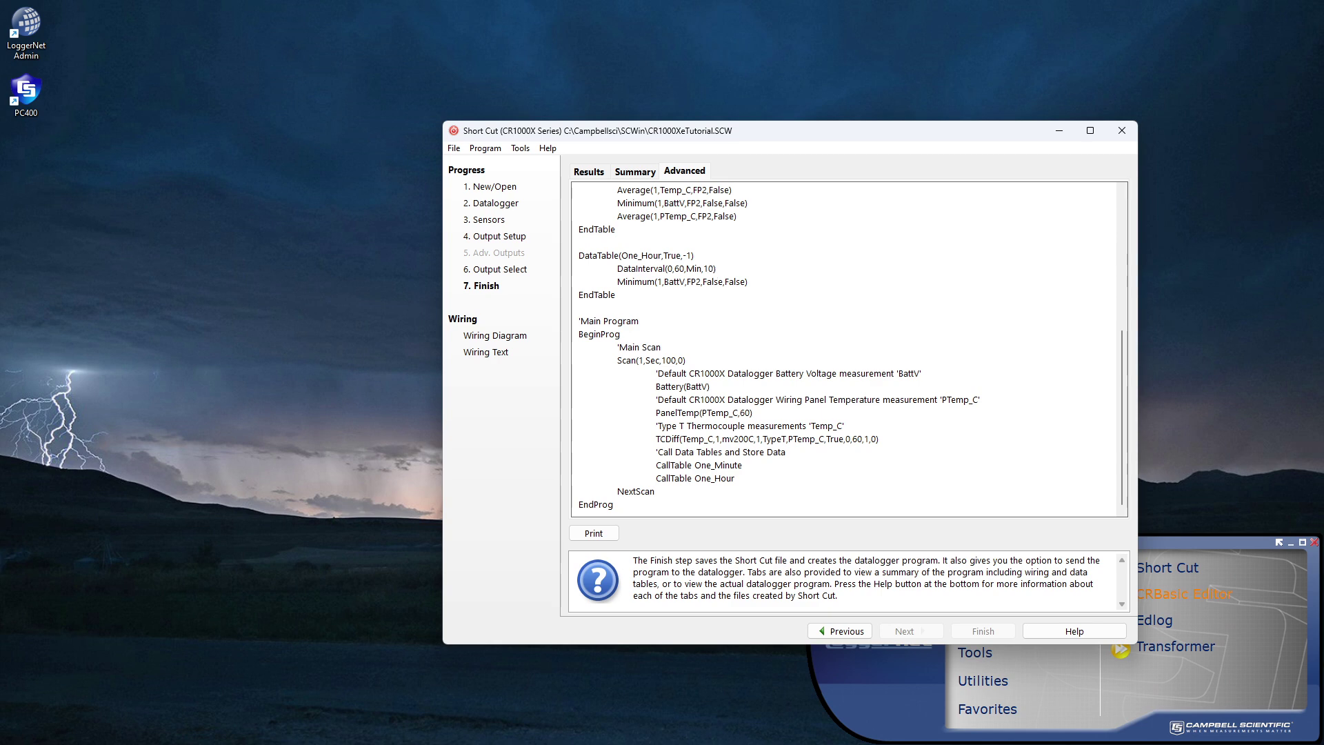
{"action": "scroll", "coordinate": [987, 333], "scroll_direction": "up", "scroll_amount": 5}
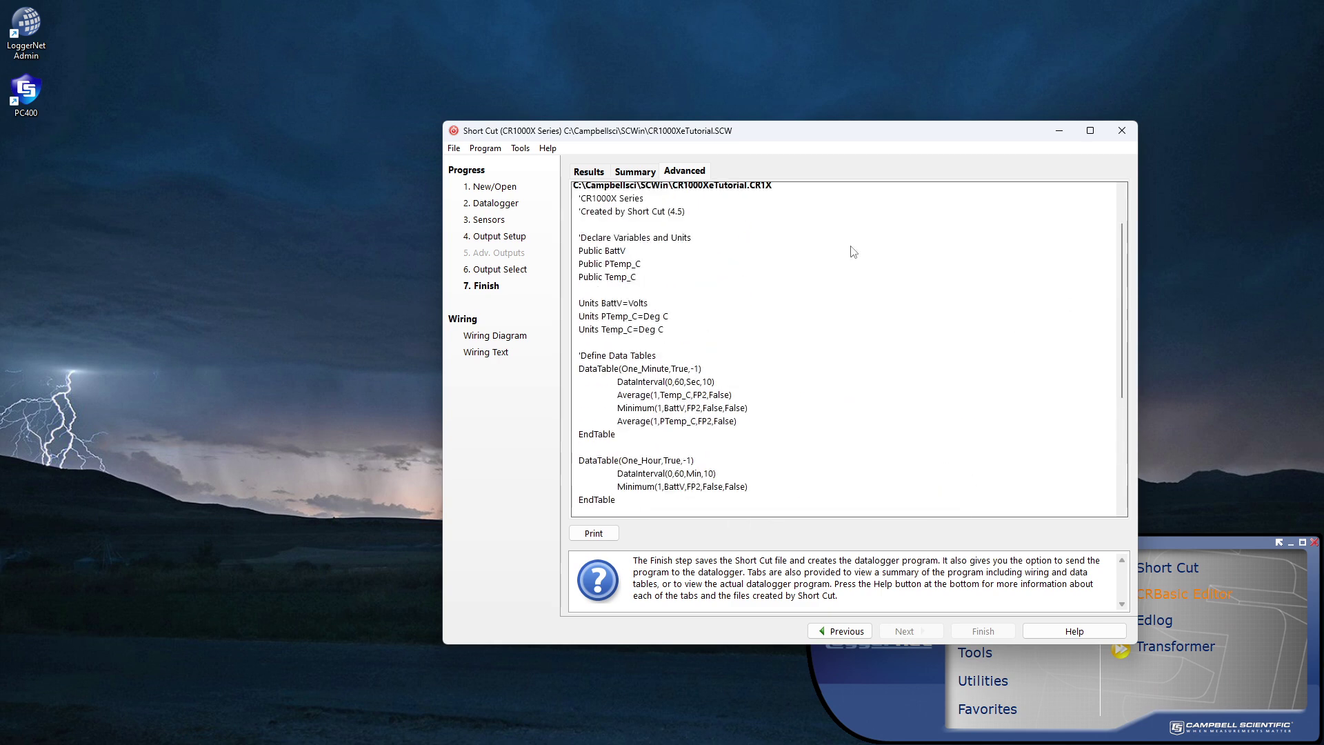
{"action": "left_click", "coordinate": [1122, 131]}
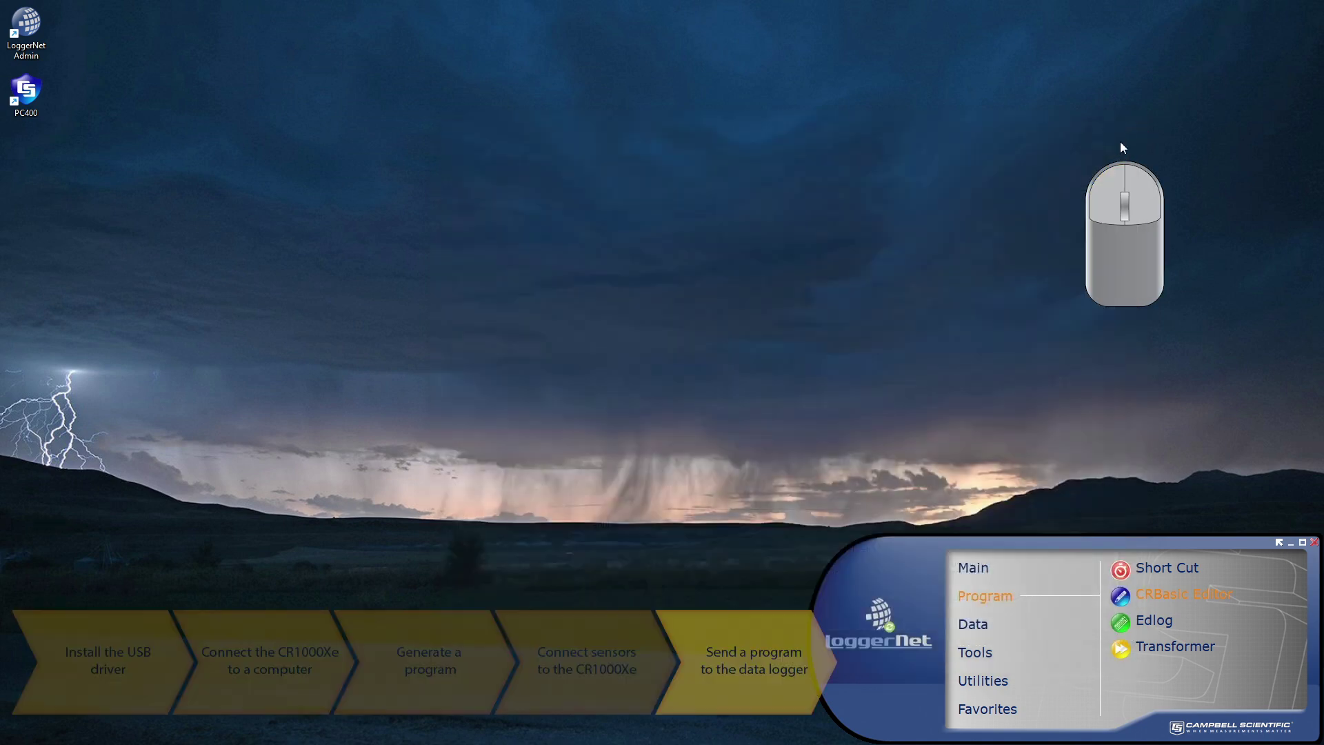